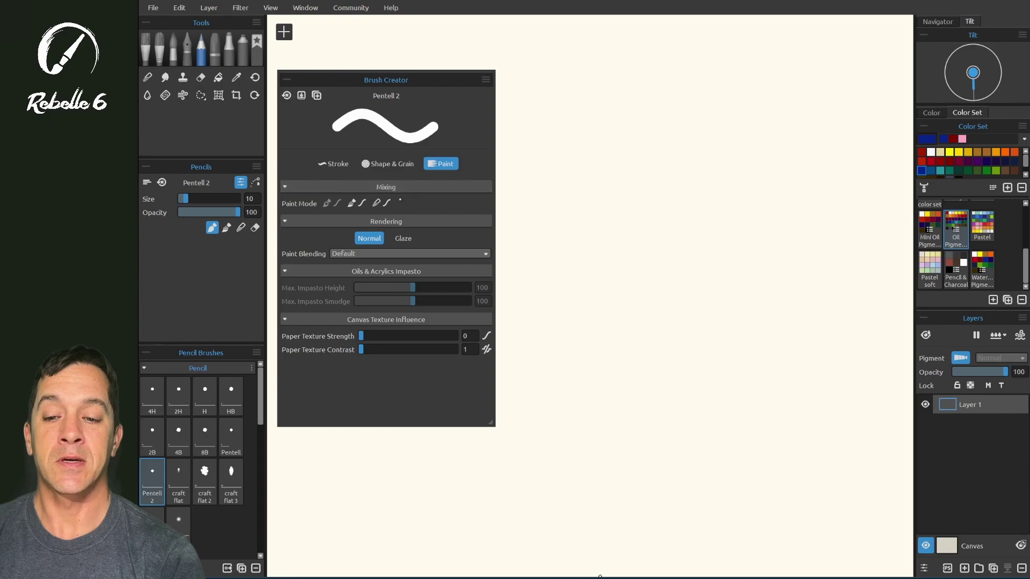
Collapse the Rendering, Oils & Acrylics Impasto and Canvas Texture Influence sections of the Brush Creator
{"action": "left_click", "coordinate": [285, 221]}
{"action": "left_click", "coordinate": [285, 239]}
{"action": "left_click", "coordinate": [285, 252]}
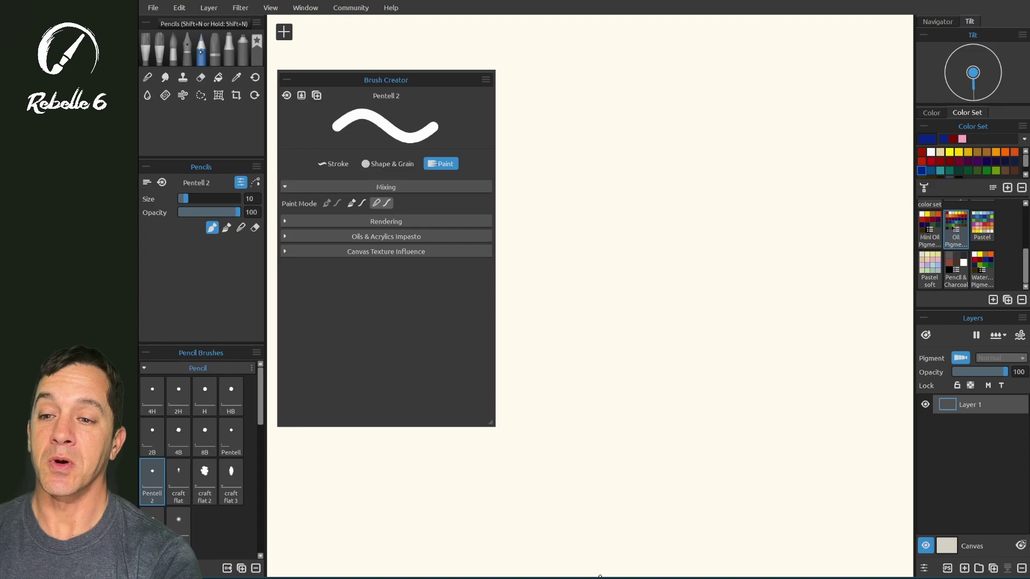
Switch to watercolors, change to the Oils & Acrylics Round Soft 2 brush, and open its Paint & Mix pressure curve
{"action": "left_click", "coordinate": [173, 52]}
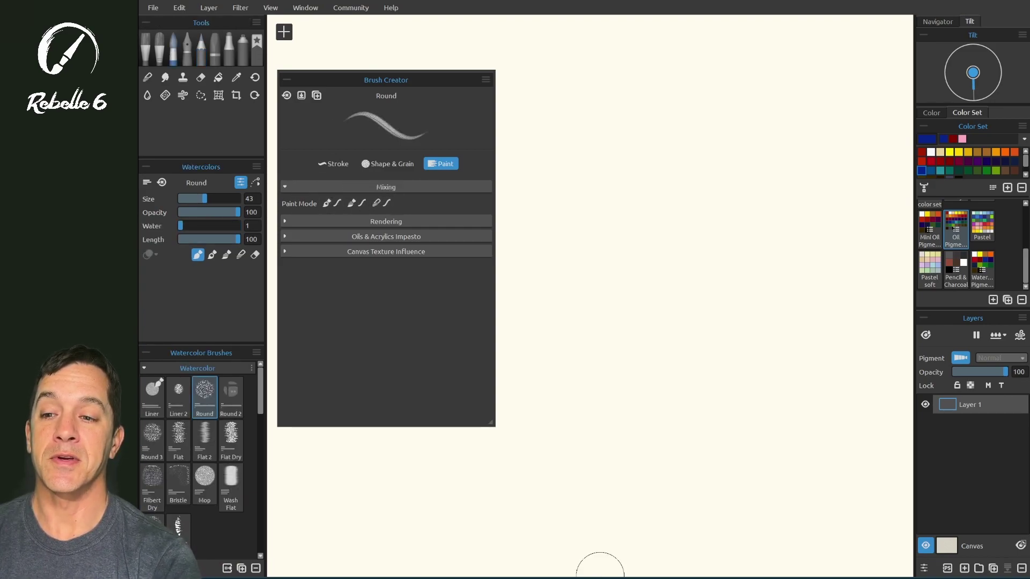
{"action": "key", "text": "shift+a"}
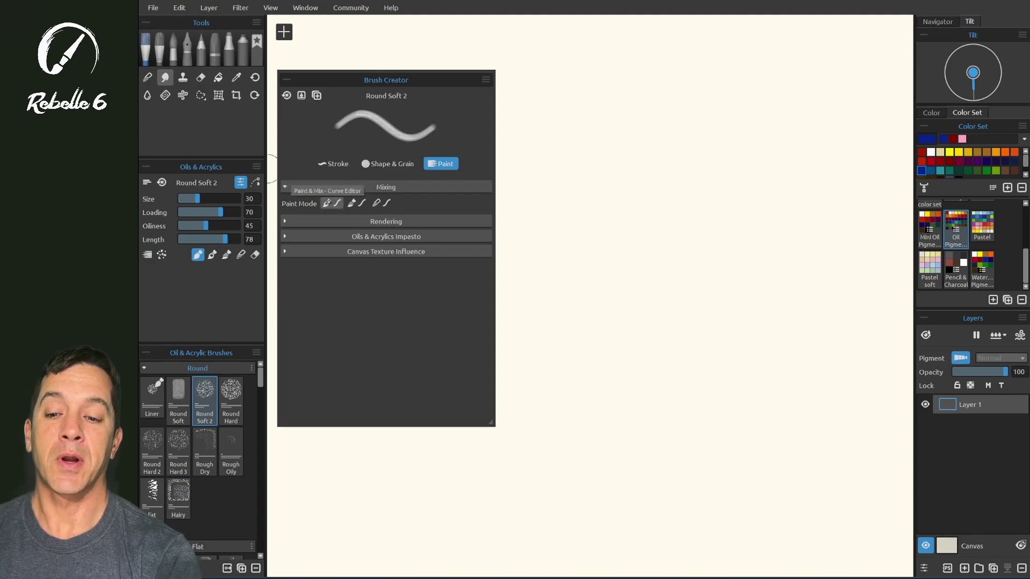
{"action": "left_click", "coordinate": [330, 203]}
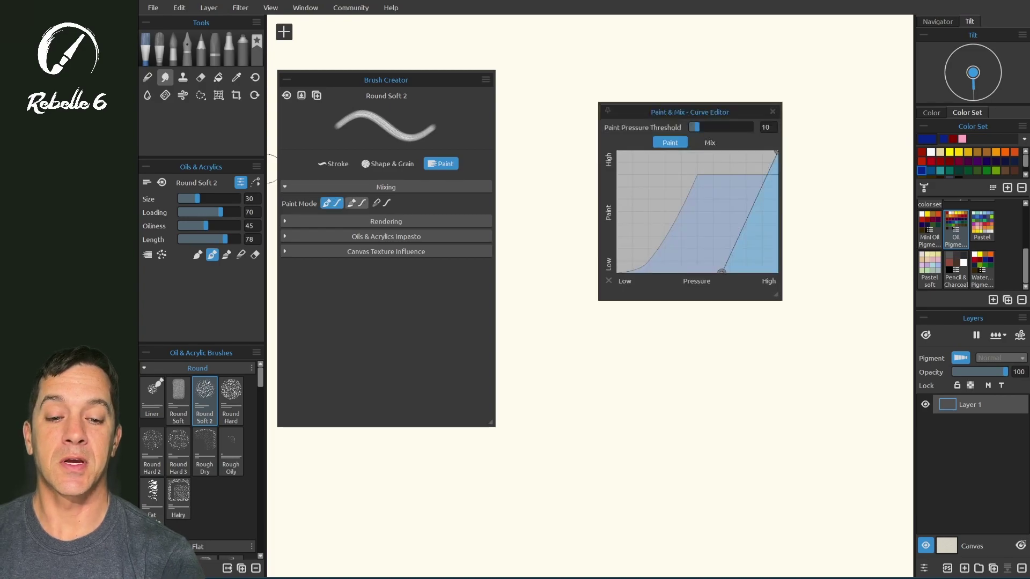
Raise the low-pressure end of the brush's Paint curve and reset that curve
{"action": "left_click_drag", "start_coordinate": [721, 271], "coordinate": [657, 192]}
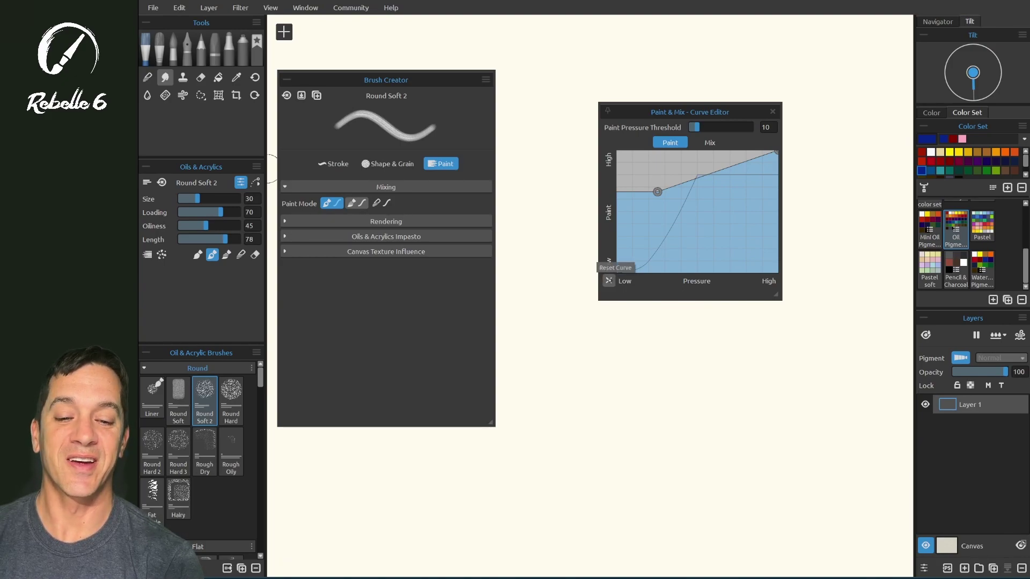
{"action": "left_click", "coordinate": [609, 280]}
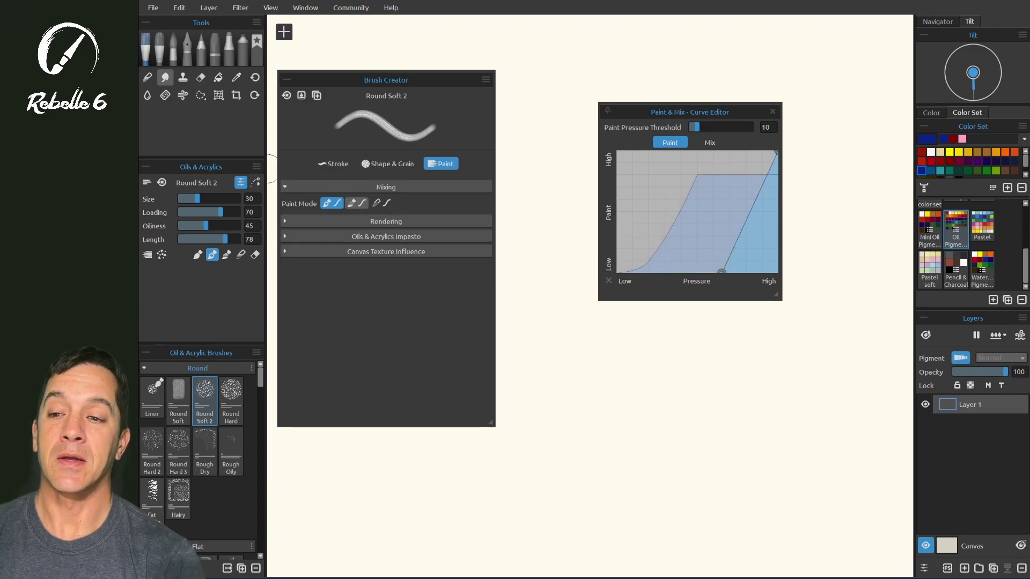
Reshape the Paint and Mix curves of the Oils & Acrylics Paint & Mix default in the preferences' pressure curves and save
{"action": "left_click", "coordinate": [179, 8]}
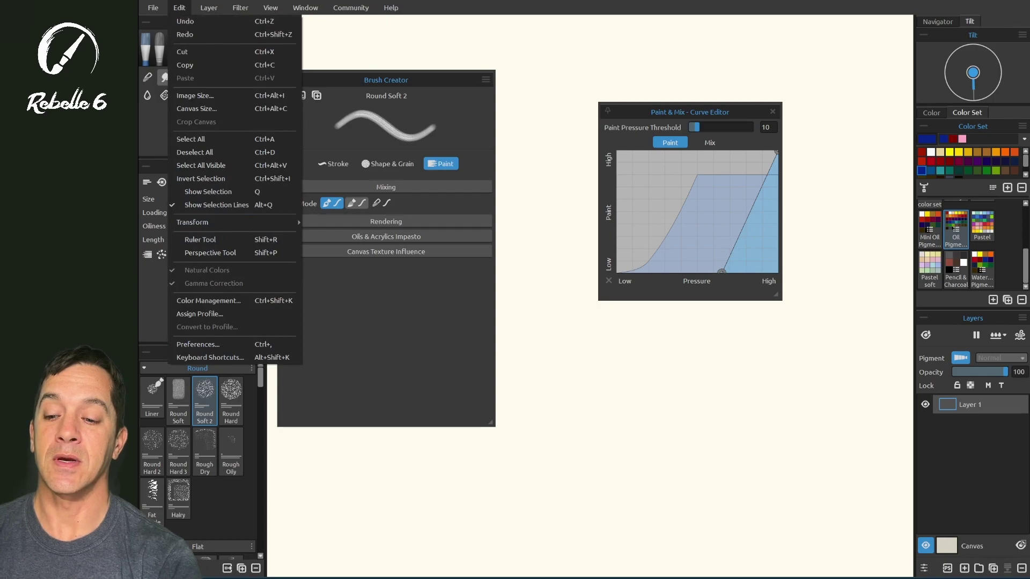
{"action": "left_click", "coordinate": [198, 345]}
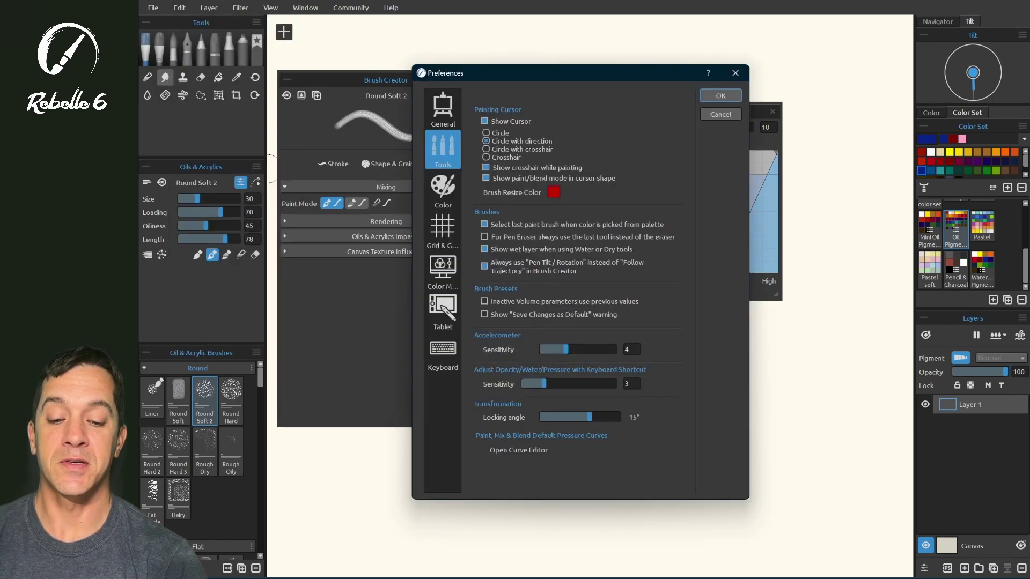
{"action": "left_click", "coordinate": [529, 451]}
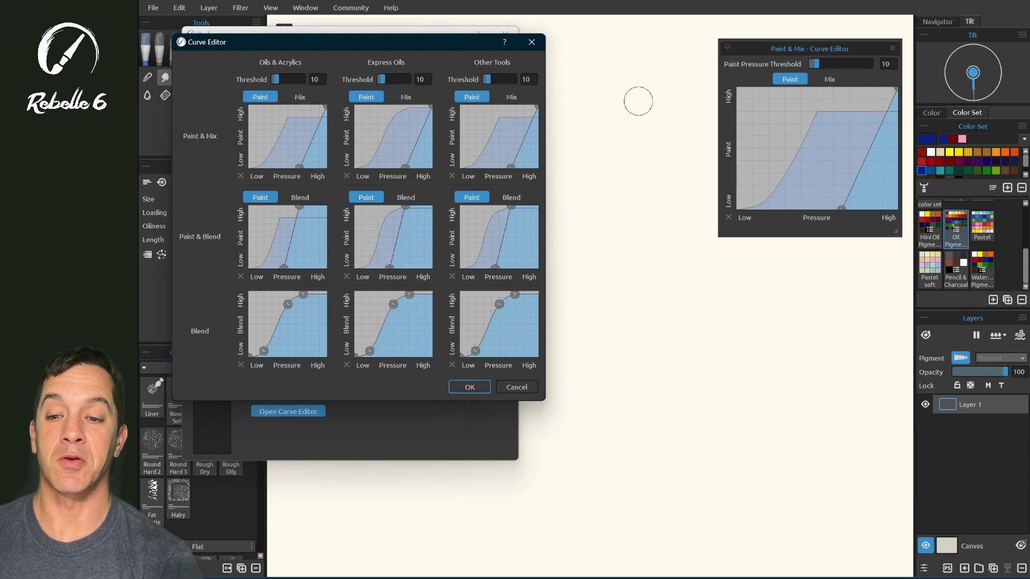
{"action": "left_click_drag", "start_coordinate": [300, 165], "coordinate": [258, 128]}
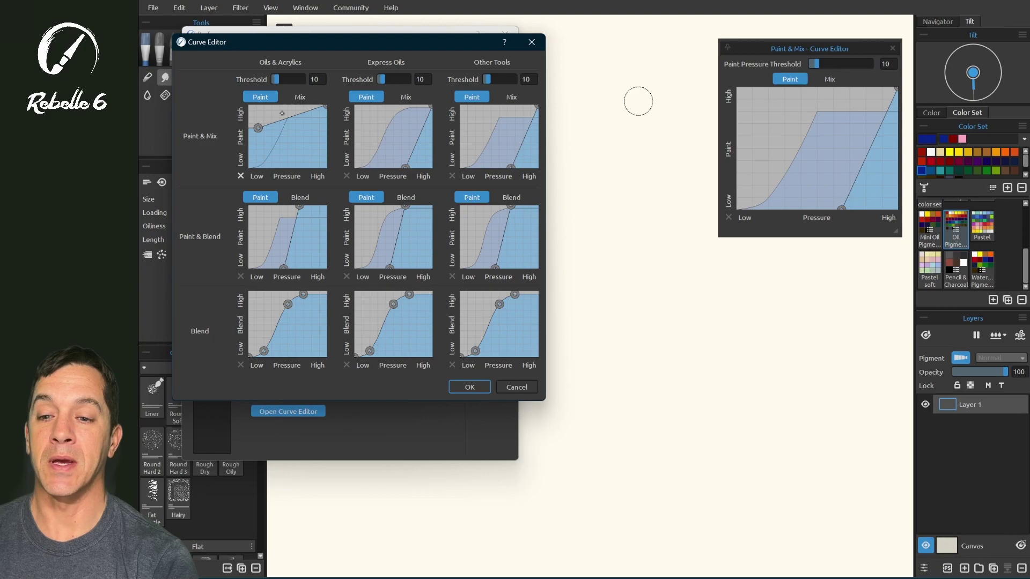
{"action": "left_click", "coordinate": [300, 96]}
{"action": "left_click_drag", "start_coordinate": [264, 162], "coordinate": [288, 151]}
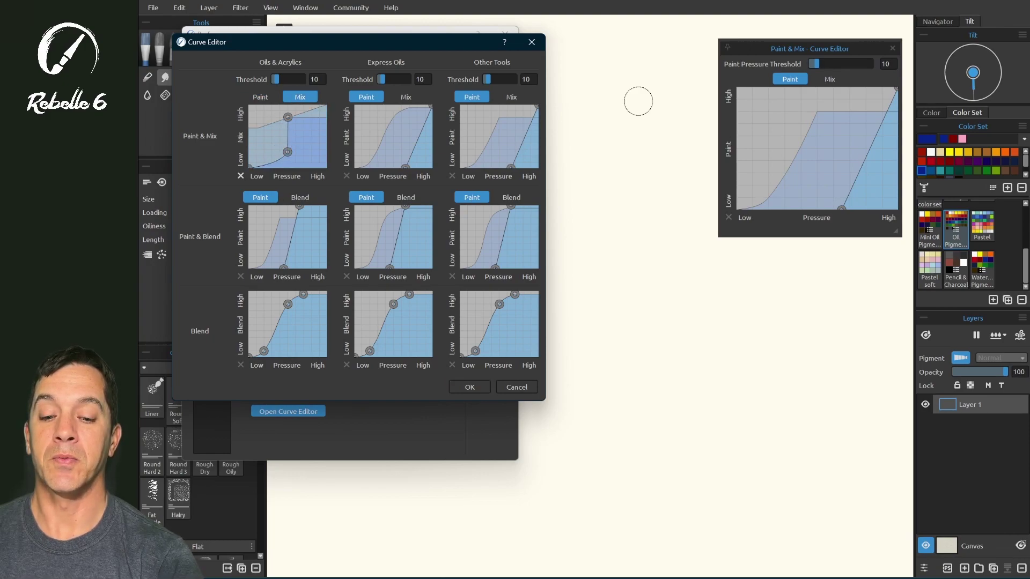
{"action": "left_click", "coordinate": [470, 387]}
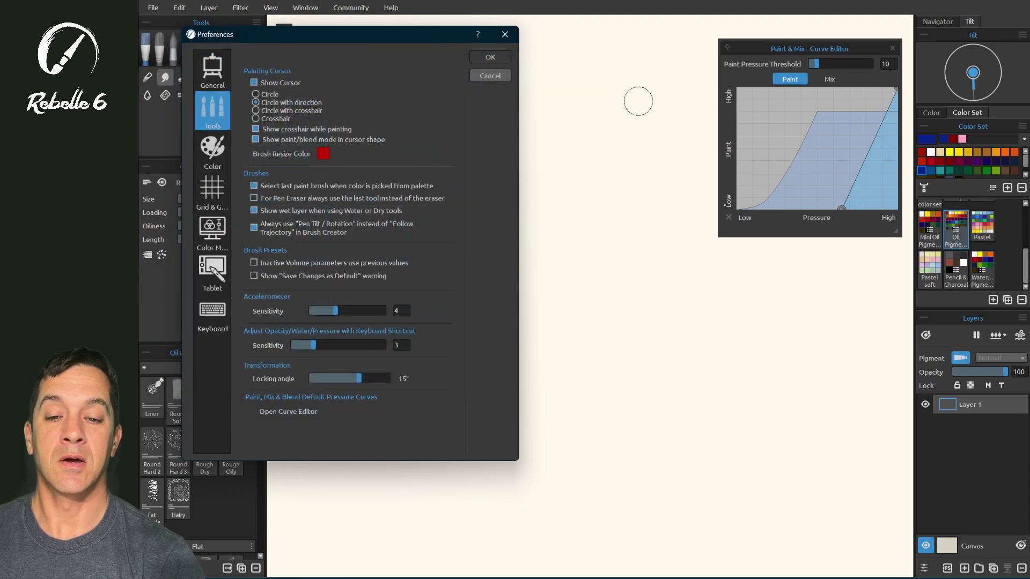
{"action": "left_click", "coordinate": [490, 56]}
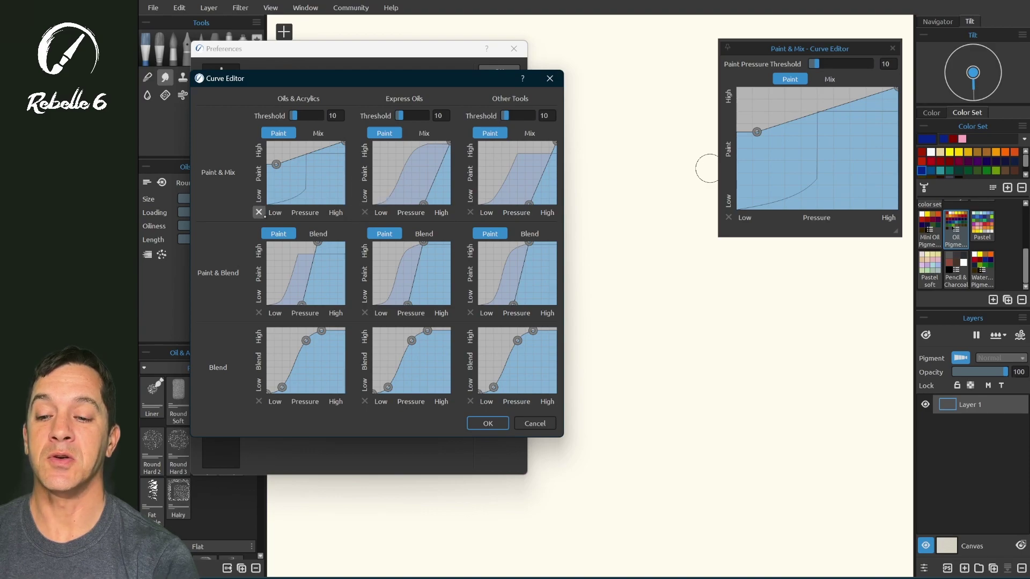
Reset the default Oils & Acrylics Paint & Mix pressure curve in the preferences and save
{"action": "left_click", "coordinate": [259, 212]}
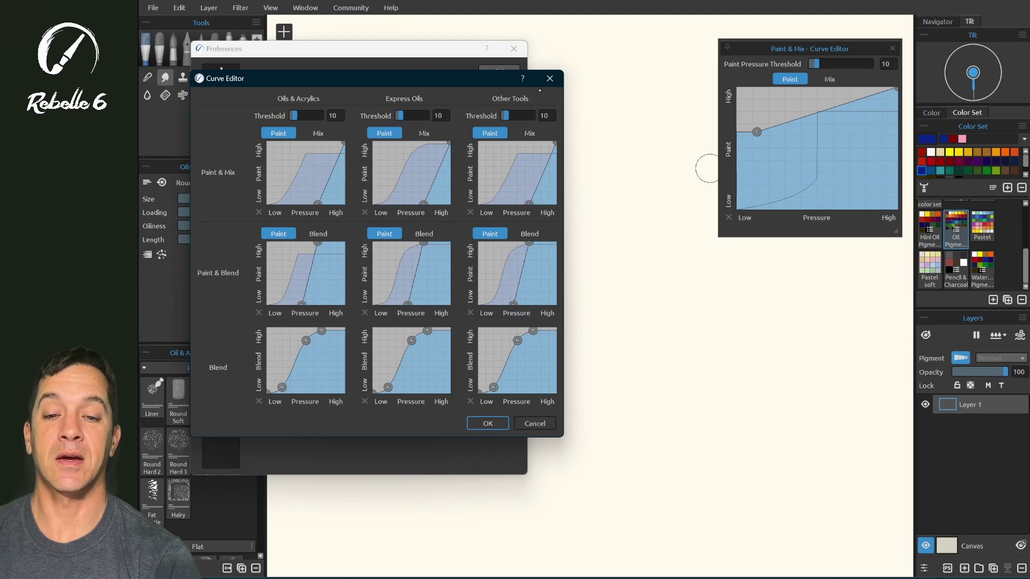
{"action": "left_click", "coordinate": [488, 424]}
{"action": "left_click", "coordinate": [499, 70]}
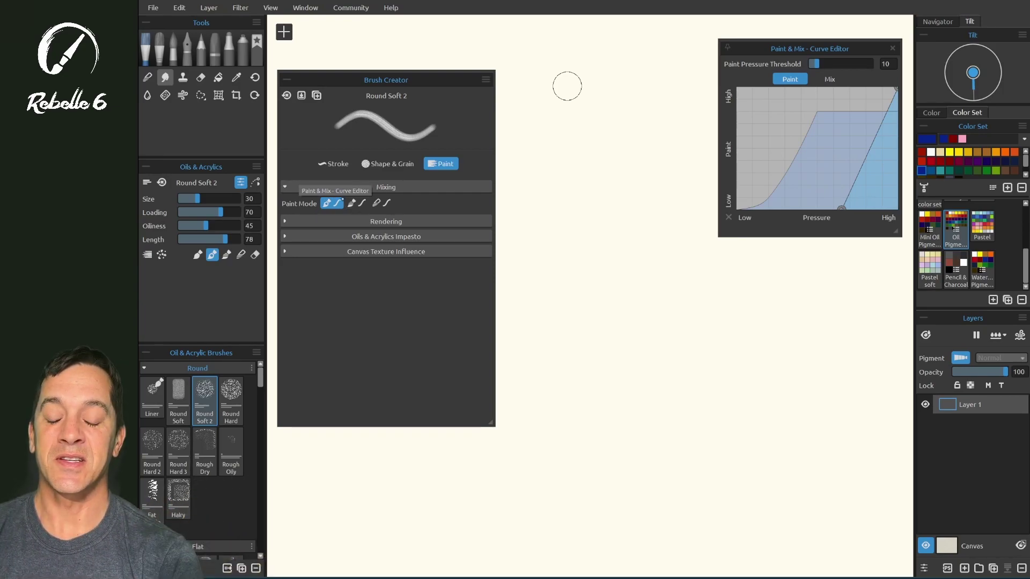
Switch the brush through Paint & Blend, Blend and Paint modes to view their curves, ending in Paint & Mix mode
{"action": "left_click", "coordinate": [355, 203]}
{"action": "left_click", "coordinate": [382, 203]}
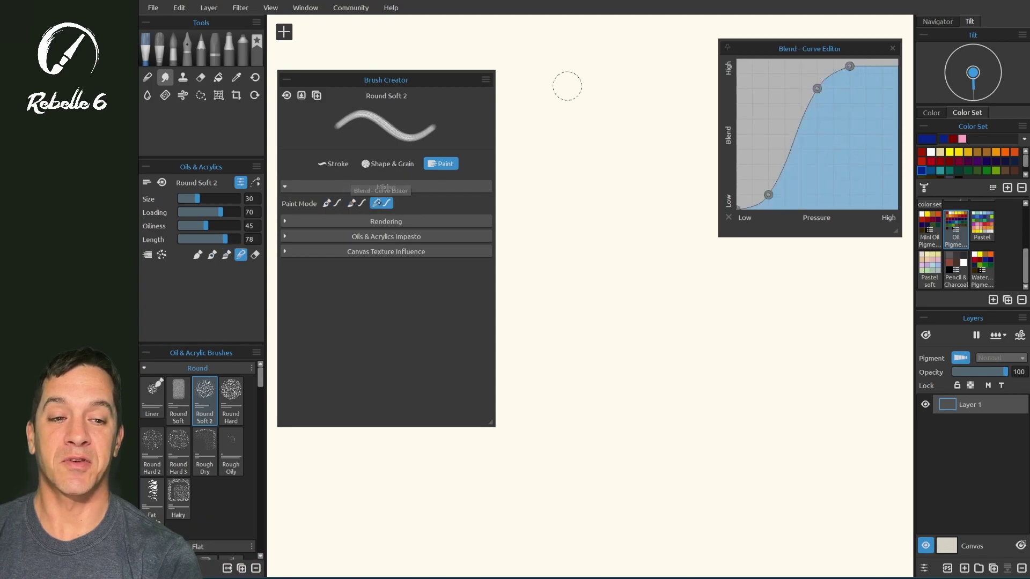
{"action": "key", "text": "1"}
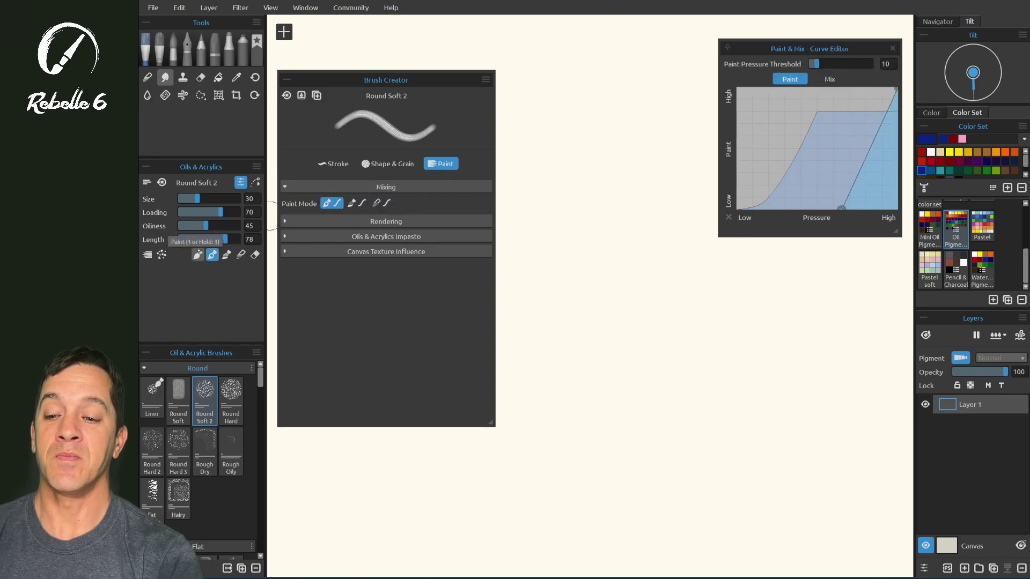
{"action": "left_click", "coordinate": [198, 255]}
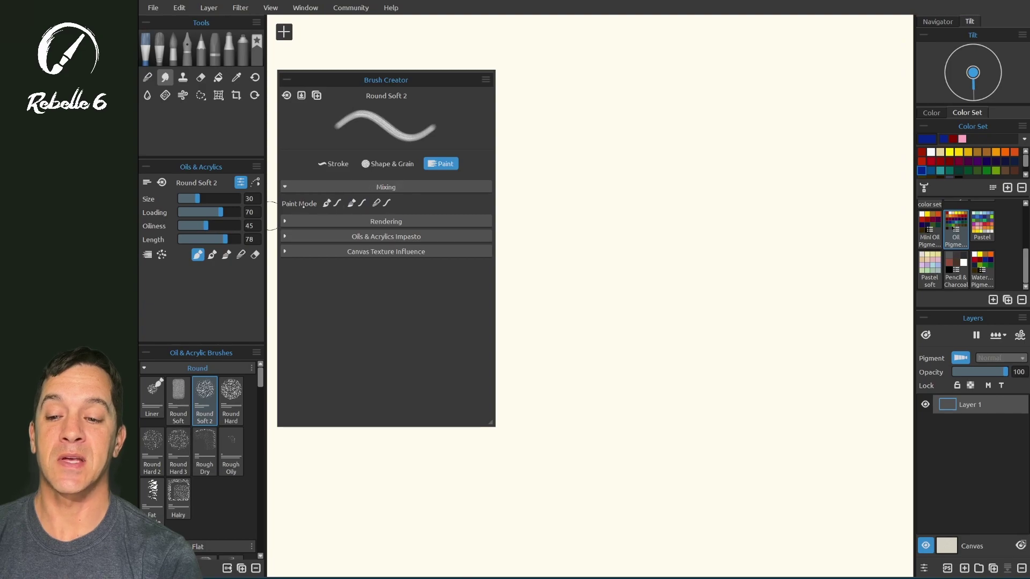
{"action": "left_click", "coordinate": [329, 203]}
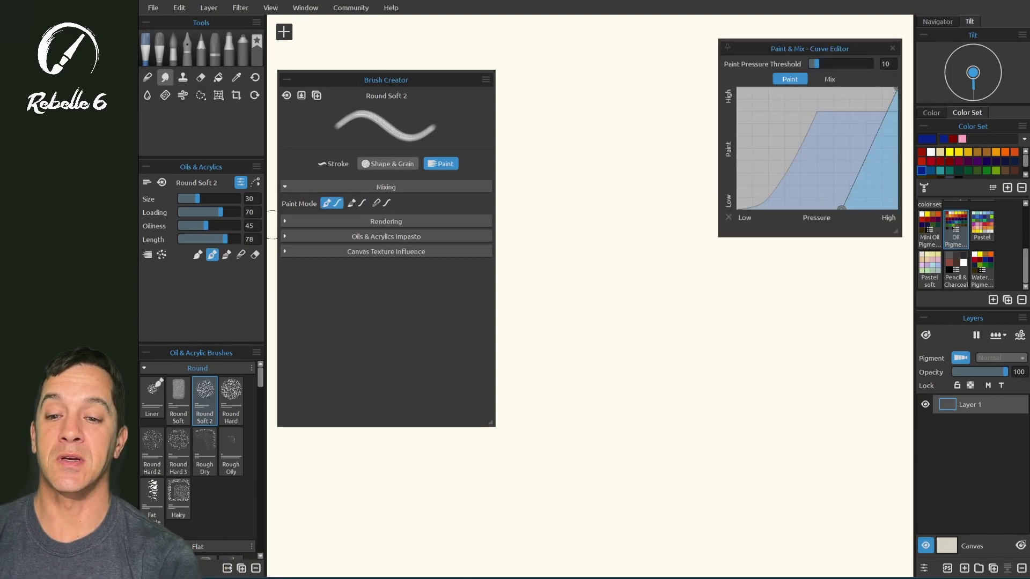
Check the brush's Shape & Grain and Stroke settings, return to its Paint settings, and reposition the curve editor
{"action": "left_click", "coordinate": [383, 164]}
{"action": "left_click", "coordinate": [334, 163]}
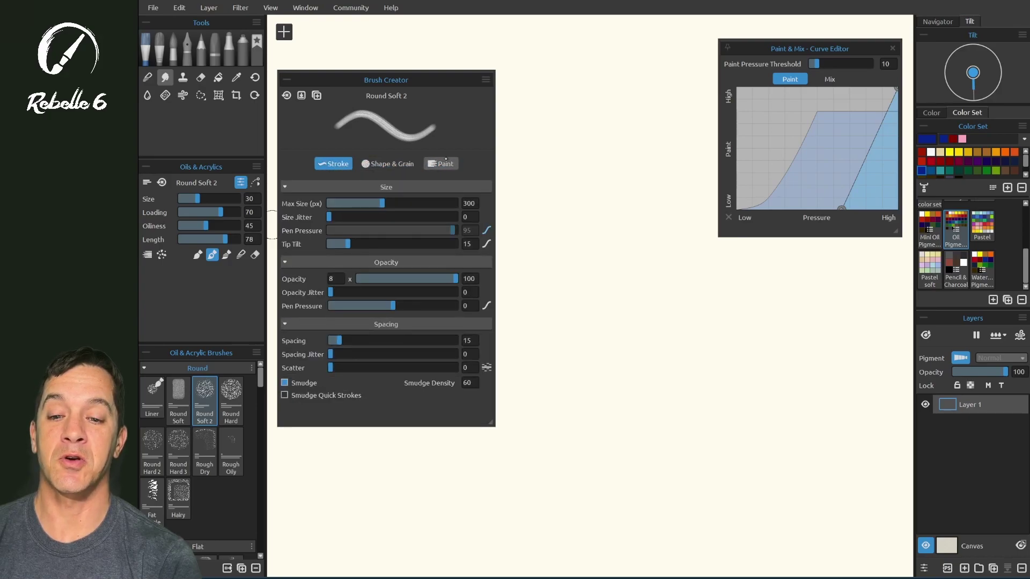
{"action": "left_click", "coordinate": [441, 164]}
{"action": "key", "text": "ctrl+z"}
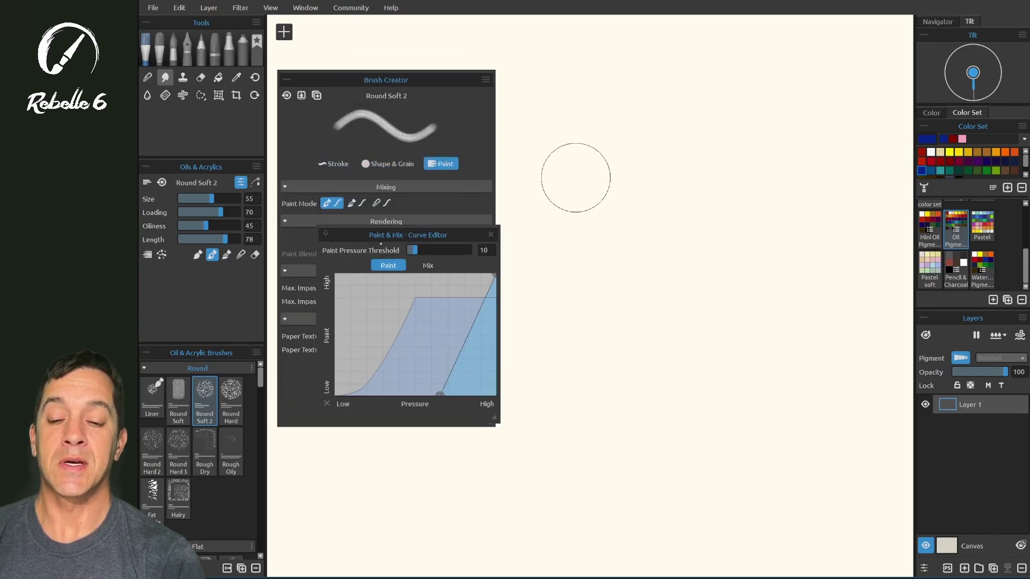
{"action": "mouse_move", "coordinate": [413, 231]}
{"action": "left_mouse_down"}
{"action": "mouse_move", "coordinate": [429, 226]}
{"action": "mouse_move", "coordinate": [421, 225]}
{"action": "left_mouse_up"}
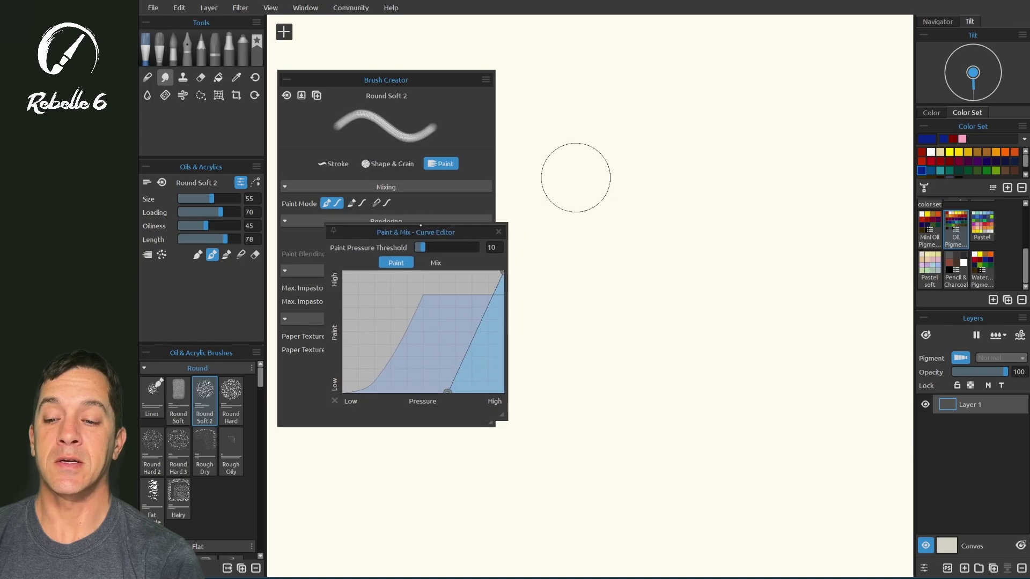
Compare the pressure curves of the Paint & Mix, Paint & Blend and Blend modes, starting from Paint and ending in Blend mode
{"action": "left_click", "coordinate": [198, 255]}
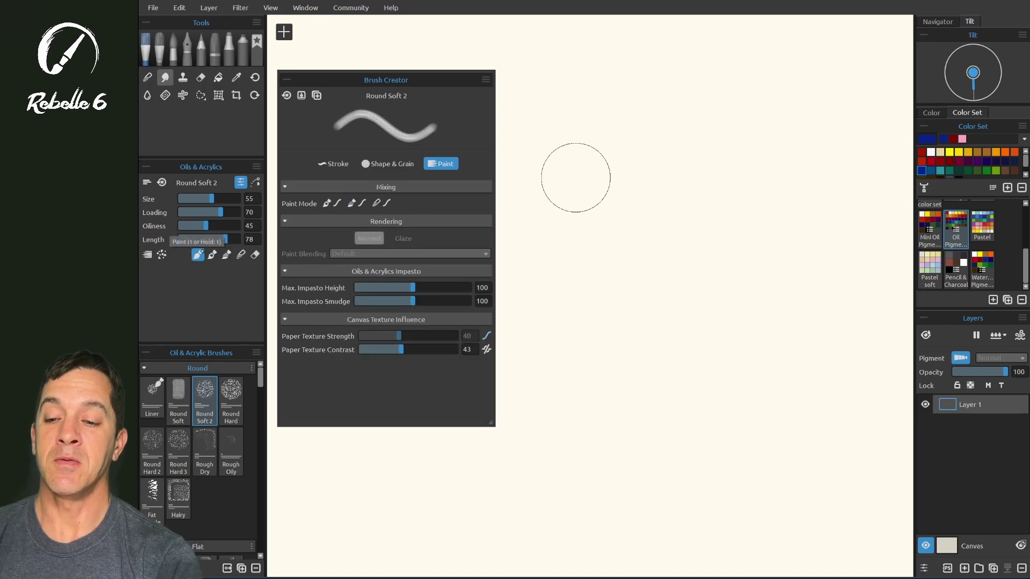
{"action": "left_click", "coordinate": [332, 203]}
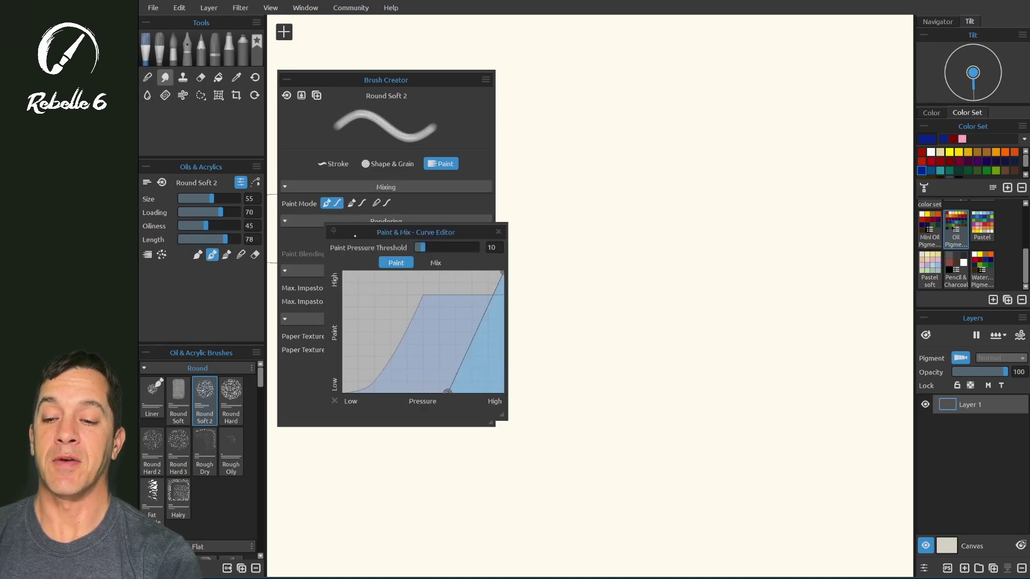
{"action": "left_click", "coordinate": [226, 255]}
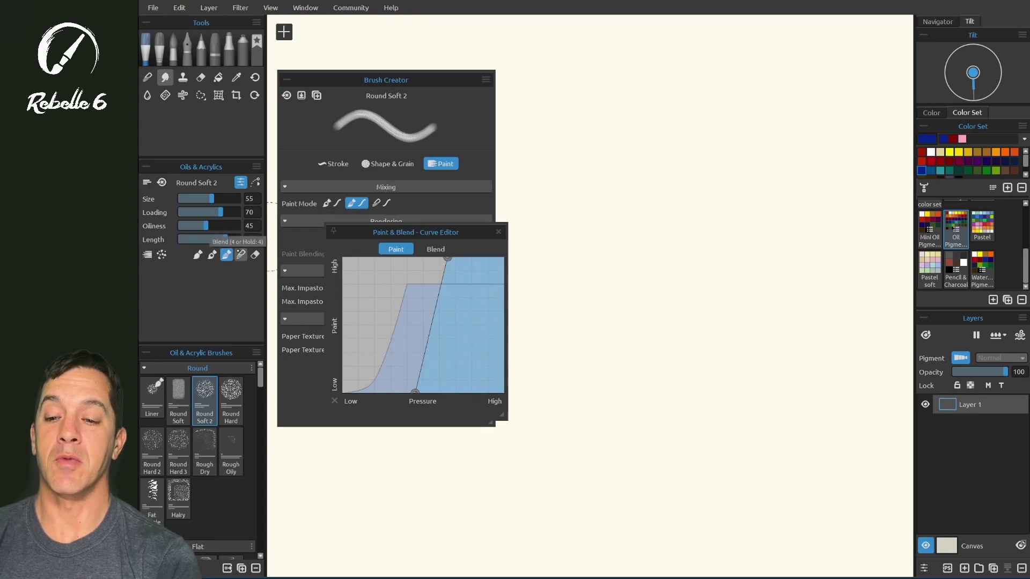
{"action": "left_click", "coordinate": [240, 255]}
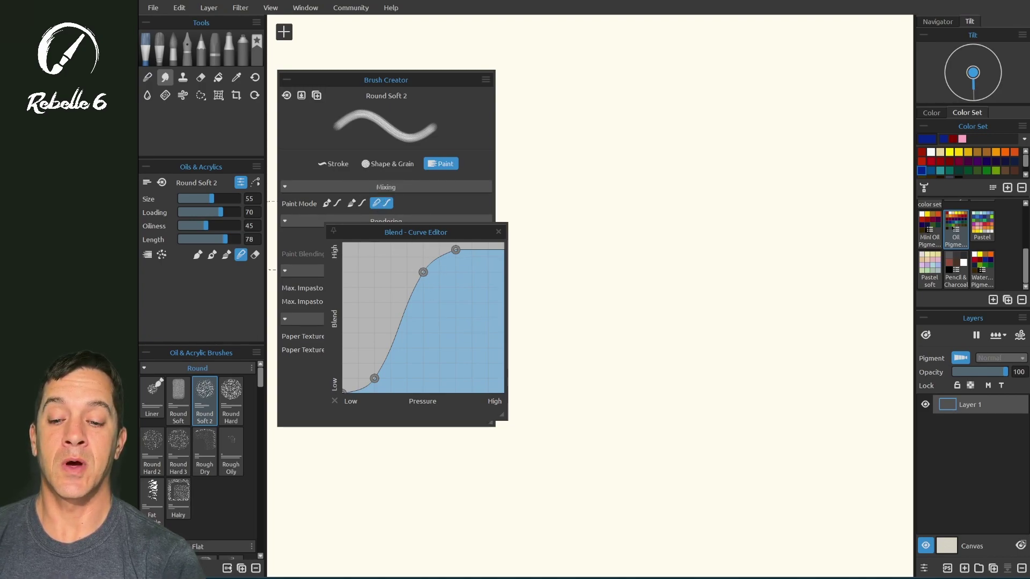
Remove all but one control point from the Blend pressure curve to make it flat
{"action": "left_click_drag", "start_coordinate": [345, 390], "coordinate": [356, 436]}
{"action": "left_click_drag", "start_coordinate": [374, 378], "coordinate": [362, 427]}
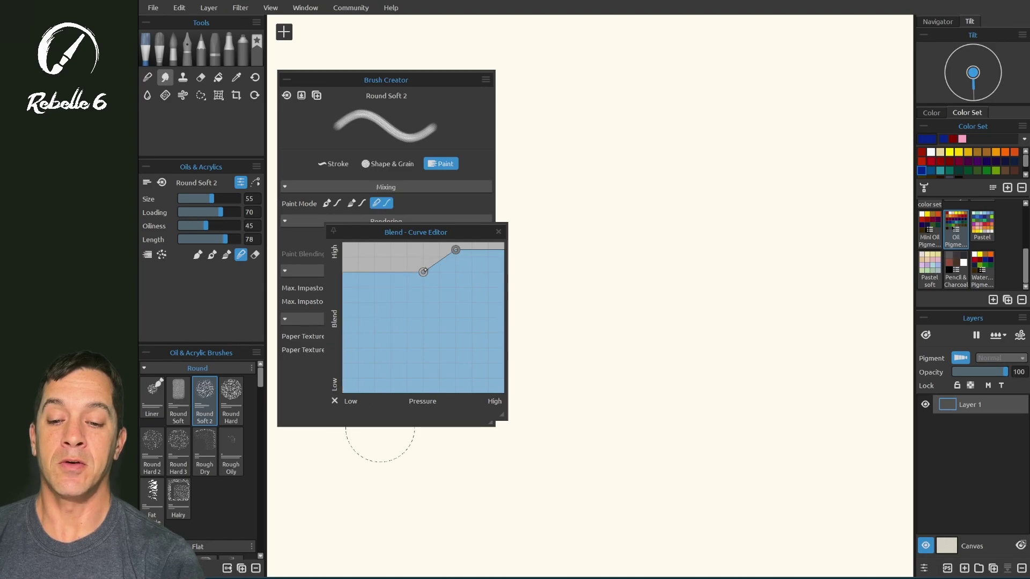
{"action": "left_click_drag", "start_coordinate": [423, 272], "coordinate": [400, 458]}
{"action": "mouse_move", "coordinate": [450, 250]}
{"action": "left_mouse_down"}
{"action": "mouse_move", "coordinate": [411, 249]}
{"action": "mouse_move", "coordinate": [414, 310]}
{"action": "left_mouse_up"}
Paint adjoining blue, yellow and red patches on the canvas in Paint & Mix mode
{"action": "left_click", "coordinate": [329, 203]}
{"action": "mouse_move", "coordinate": [590, 134]}
{"action": "left_mouse_down"}
{"action": "mouse_move", "coordinate": [633, 177]}
{"action": "mouse_move", "coordinate": [644, 161]}
{"action": "mouse_move", "coordinate": [705, 206]}
{"action": "left_mouse_up"}
{"action": "left_click", "coordinate": [949, 152]}
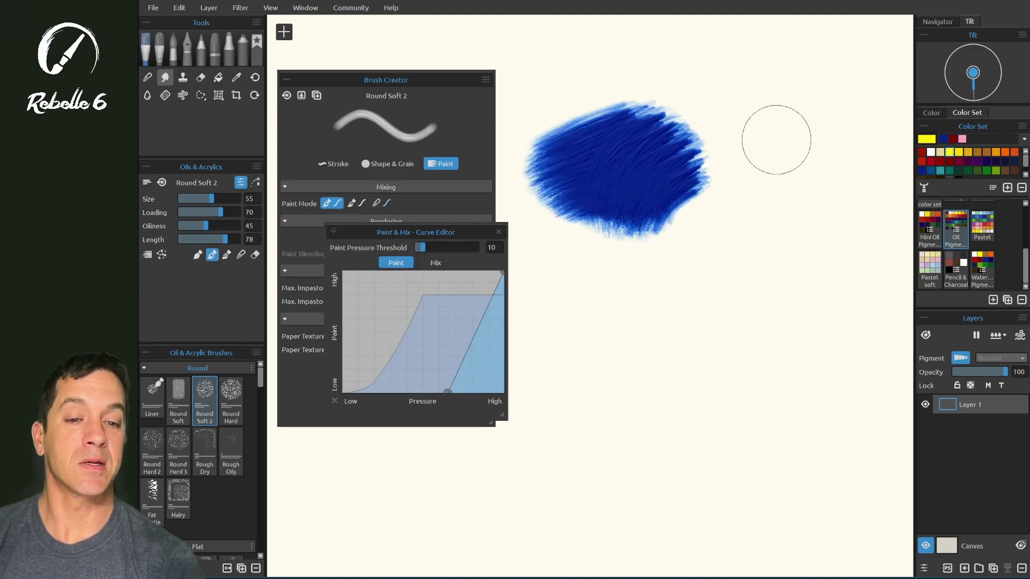
{"action": "mouse_move", "coordinate": [774, 138]}
{"action": "left_mouse_down"}
{"action": "mouse_move", "coordinate": [724, 142]}
{"action": "mouse_move", "coordinate": [742, 133]}
{"action": "mouse_move", "coordinate": [754, 147]}
{"action": "mouse_move", "coordinate": [740, 186]}
{"action": "mouse_move", "coordinate": [673, 254]}
{"action": "mouse_move", "coordinate": [675, 232]}
{"action": "mouse_move", "coordinate": [697, 230]}
{"action": "mouse_move", "coordinate": [670, 258]}
{"action": "mouse_move", "coordinate": [700, 270]}
{"action": "left_mouse_up"}
{"action": "left_click", "coordinate": [931, 161]}
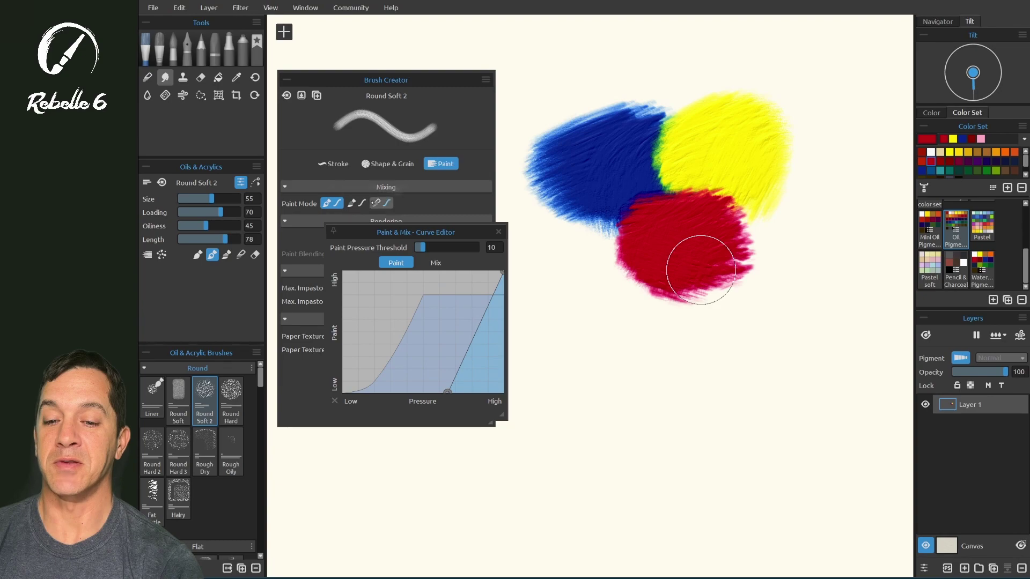
Lower the flat Blend curve to nearly Low and blend the red and blue patches diagonally into the yellow
{"action": "left_click", "coordinate": [377, 203]}
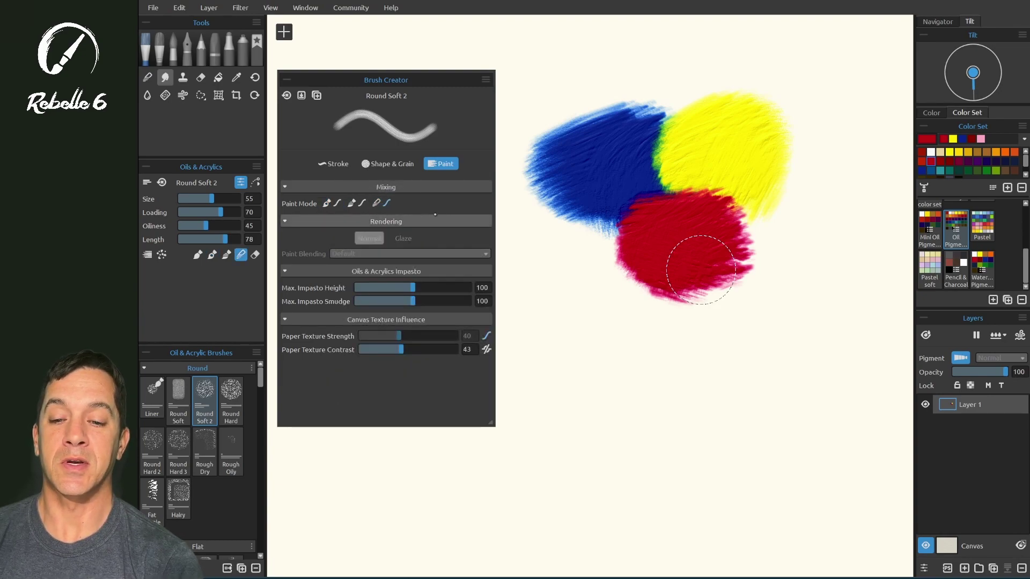
{"action": "left_click", "coordinate": [386, 203]}
{"action": "mouse_move", "coordinate": [445, 230]}
{"action": "left_mouse_down"}
{"action": "mouse_move", "coordinate": [423, 235]}
{"action": "mouse_move", "coordinate": [400, 278]}
{"action": "mouse_move", "coordinate": [405, 391]}
{"action": "left_mouse_up"}
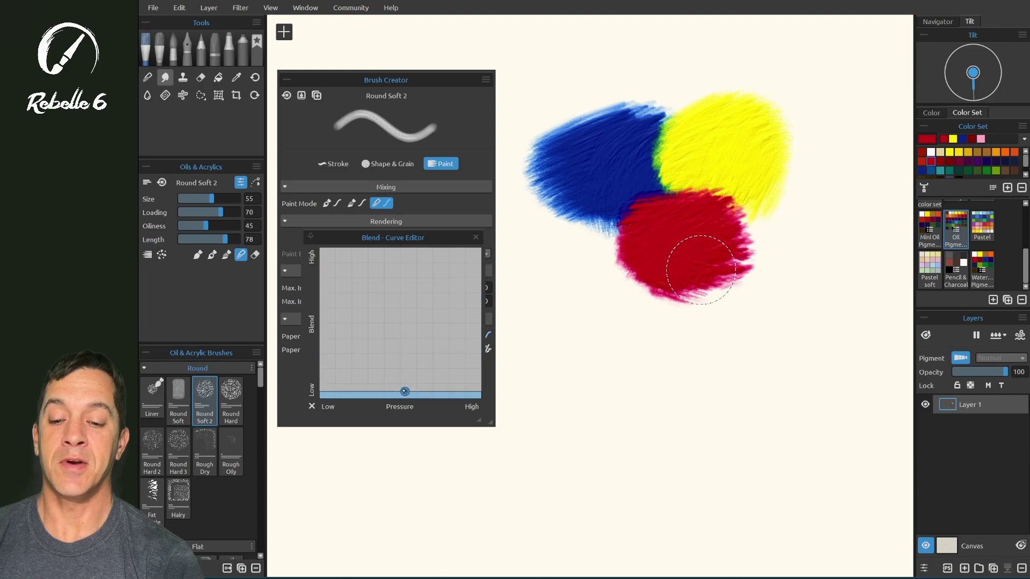
{"action": "left_click_drag", "start_coordinate": [578, 290], "coordinate": [754, 67]}
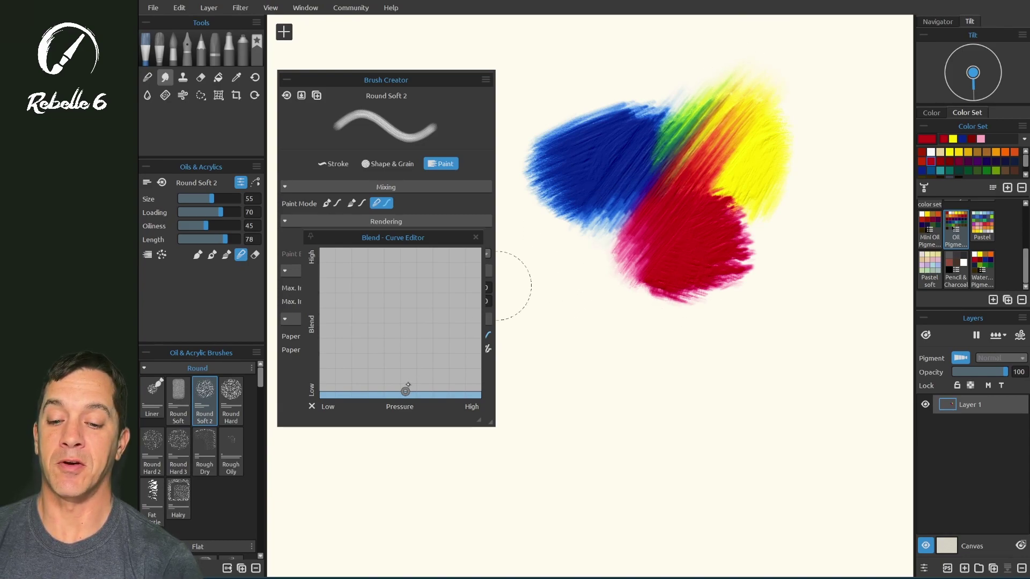
Raise the flat Blend curve to slightly below half height and blend the red patch diagonally through the yellow
{"action": "left_click_drag", "start_coordinate": [405, 391], "coordinate": [406, 341]}
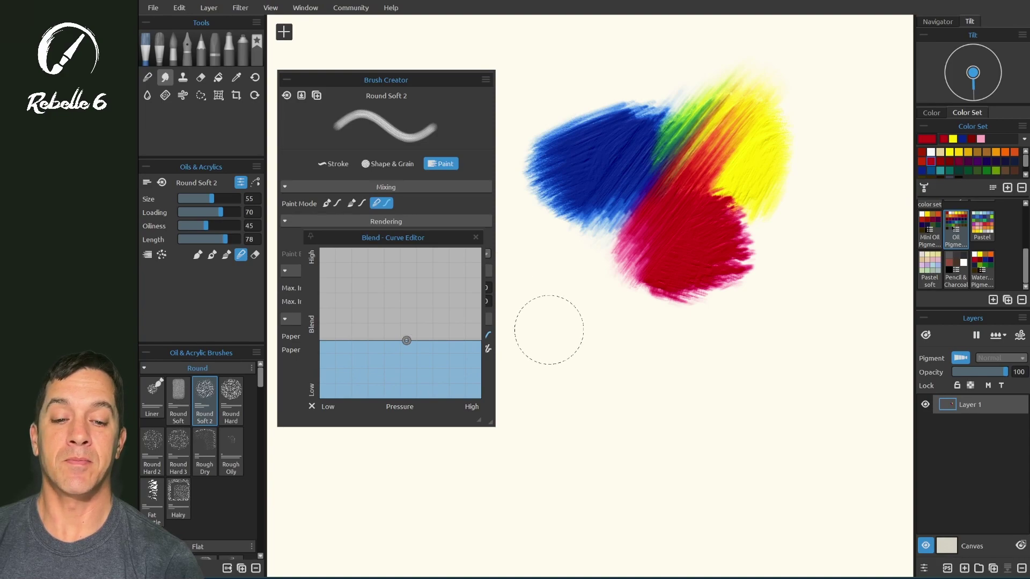
{"action": "left_click_drag", "start_coordinate": [633, 292], "coordinate": [807, 95]}
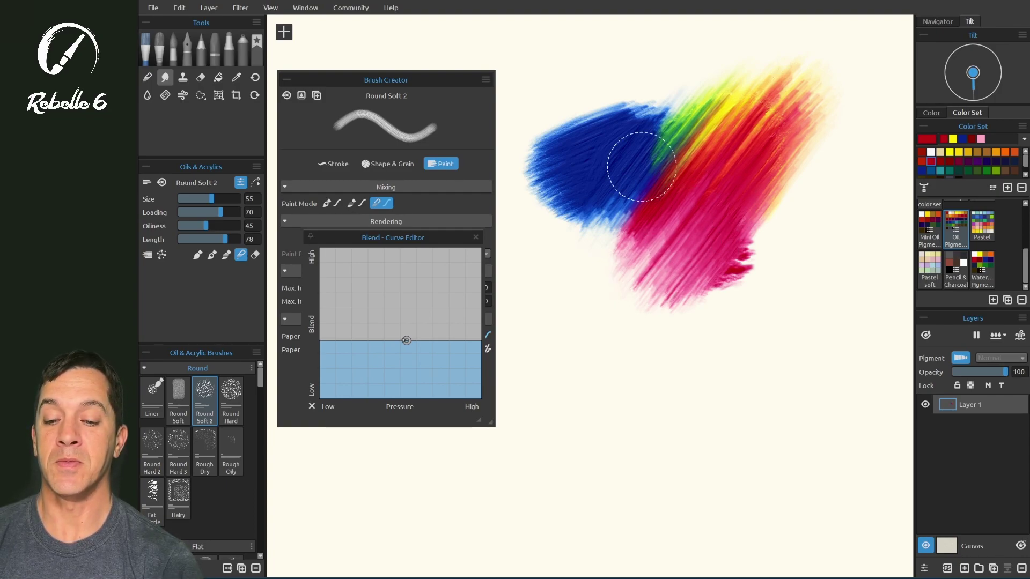
Raise the flat Blend curve to roughly four fifths of its height and blend the blue patch diagonally upward
{"action": "left_click_drag", "start_coordinate": [406, 341], "coordinate": [405, 280]}
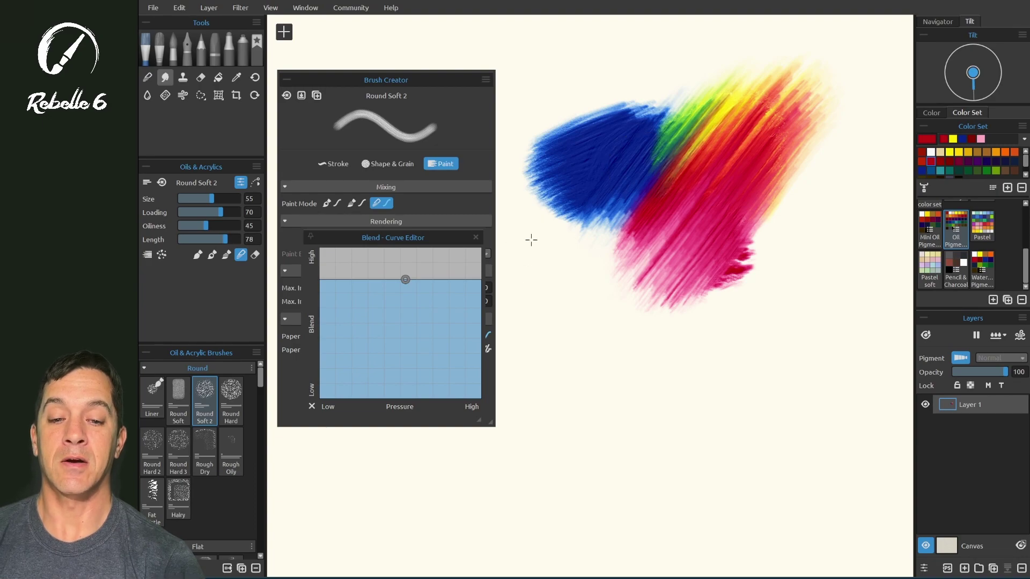
{"action": "left_click_drag", "start_coordinate": [531, 240], "coordinate": [674, 40]}
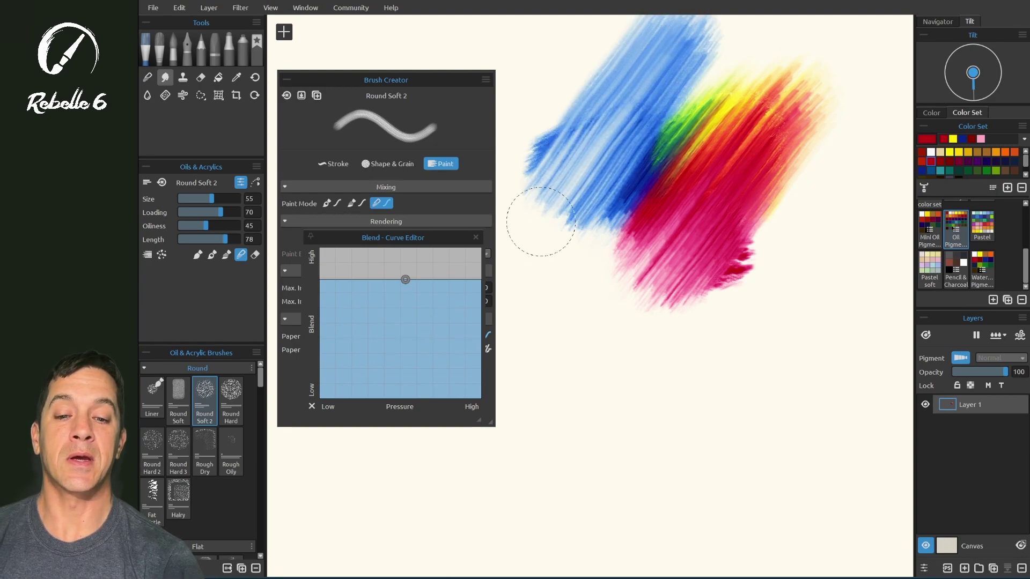
Raise the flat Blend curve to High and smear the blue, red and yellow paint with long diagonal and horizontal strokes
{"action": "mouse_move", "coordinate": [540, 222]}
{"action": "left_mouse_down"}
{"action": "mouse_move", "coordinate": [564, 182]}
{"action": "mouse_move", "coordinate": [559, 160]}
{"action": "mouse_move", "coordinate": [525, 193]}
{"action": "mouse_move", "coordinate": [570, 136]}
{"action": "mouse_move", "coordinate": [518, 200]}
{"action": "mouse_move", "coordinate": [567, 137]}
{"action": "mouse_move", "coordinate": [530, 226]}
{"action": "mouse_move", "coordinate": [593, 165]}
{"action": "mouse_move", "coordinate": [554, 228]}
{"action": "mouse_move", "coordinate": [589, 191]}
{"action": "mouse_move", "coordinate": [563, 237]}
{"action": "mouse_move", "coordinate": [600, 205]}
{"action": "left_mouse_up"}
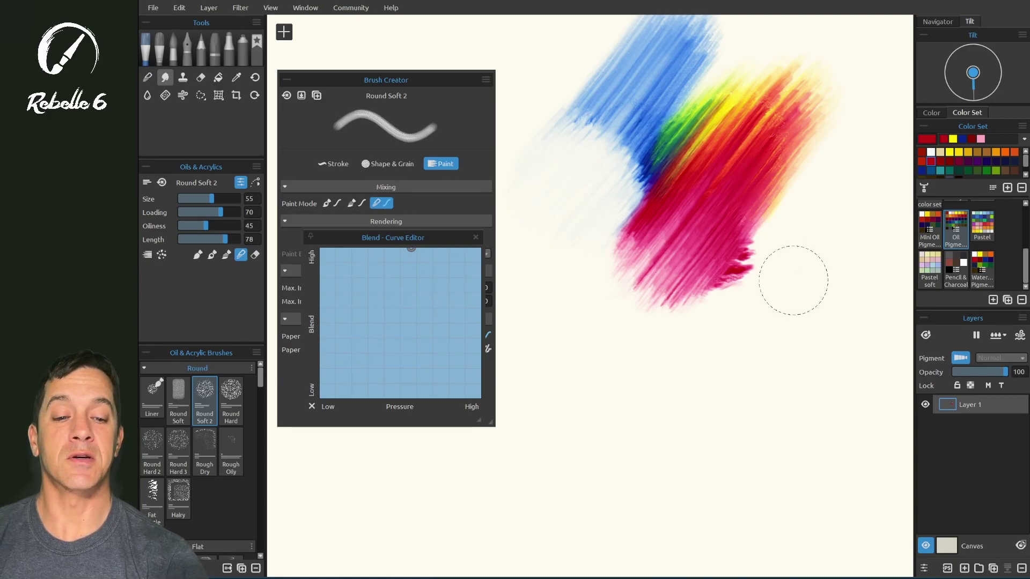
{"action": "mouse_move", "coordinate": [766, 270]}
{"action": "left_mouse_down"}
{"action": "mouse_move", "coordinate": [639, 134]}
{"action": "mouse_move", "coordinate": [552, 75]}
{"action": "mouse_move", "coordinate": [505, 61]}
{"action": "left_mouse_up"}
{"action": "left_click_drag", "start_coordinate": [591, 139], "coordinate": [528, 110]}
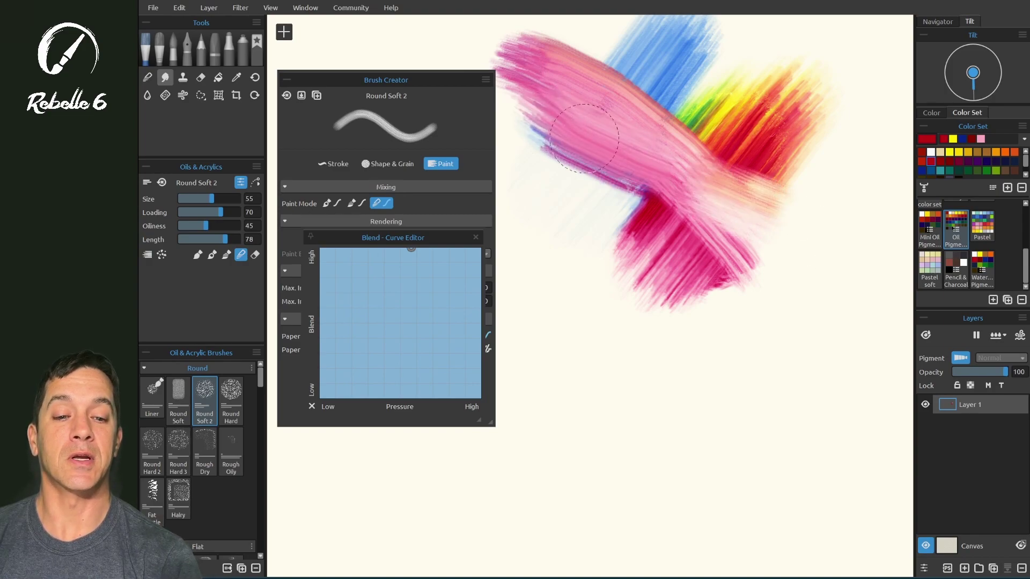
{"action": "left_click_drag", "start_coordinate": [791, 209], "coordinate": [629, 173]}
{"action": "mouse_move", "coordinate": [821, 215]}
{"action": "left_mouse_down"}
{"action": "mouse_move", "coordinate": [740, 231]}
{"action": "mouse_move", "coordinate": [550, 221]}
{"action": "left_mouse_up"}
{"action": "left_click_drag", "start_coordinate": [820, 169], "coordinate": [627, 166]}
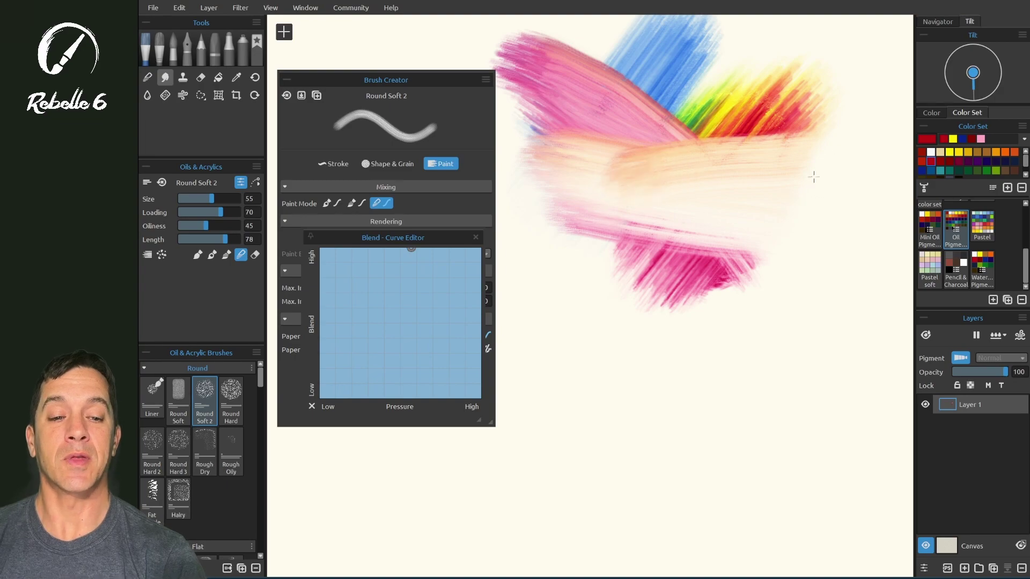
{"action": "left_click_drag", "start_coordinate": [788, 161], "coordinate": [617, 177]}
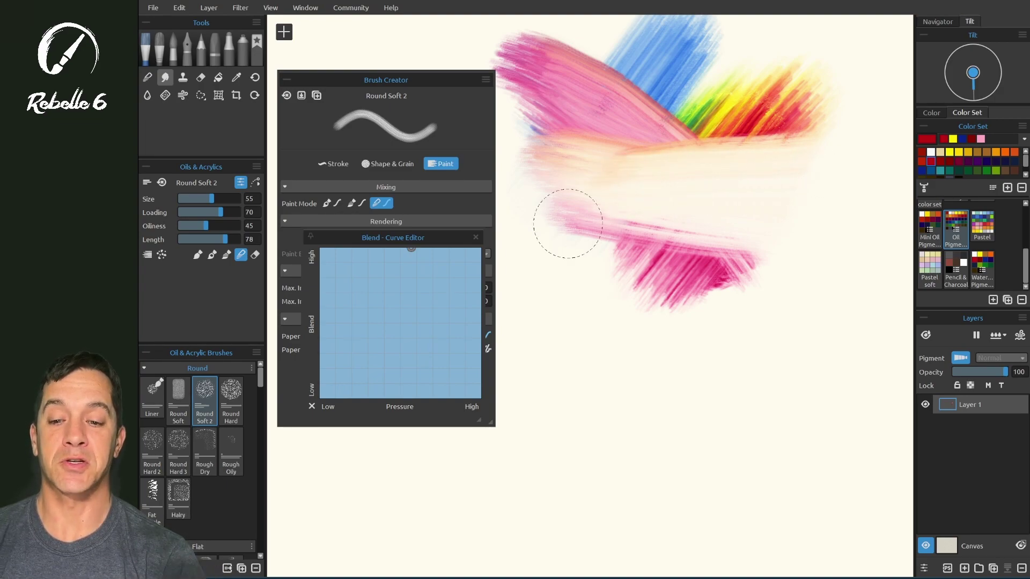
Undo the test smears and shape the Blend curve into a straight diagonal from Low to High
{"action": "left_click_drag", "start_coordinate": [411, 249], "coordinate": [321, 397]}
{"action": "left_click_drag", "start_coordinate": [407, 297], "coordinate": [479, 250]}
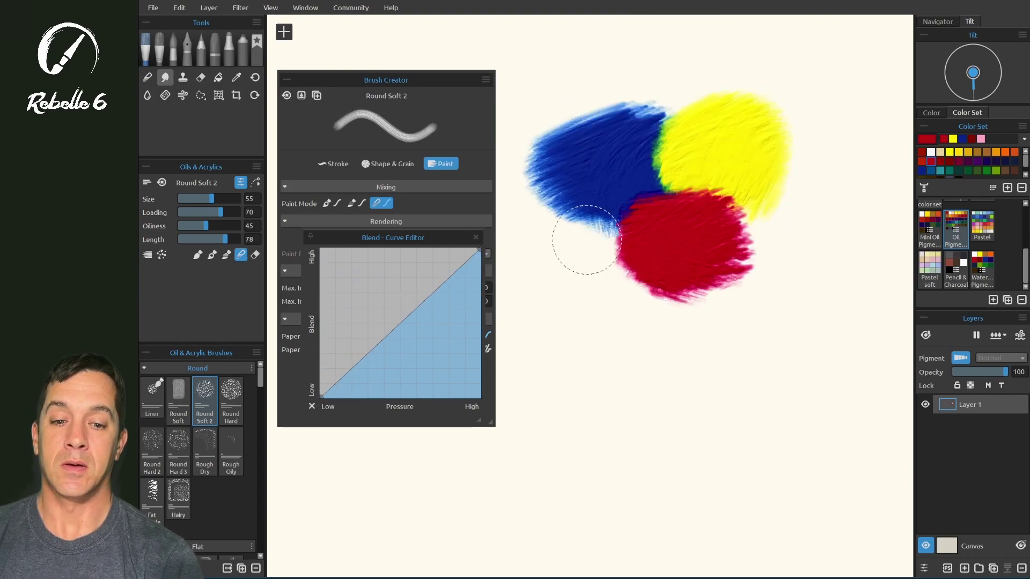
Blend the red and blue patches diagonally into the yellow with increasing pressure, and undo the strokes
{"action": "left_click_drag", "start_coordinate": [569, 260], "coordinate": [740, 142]}
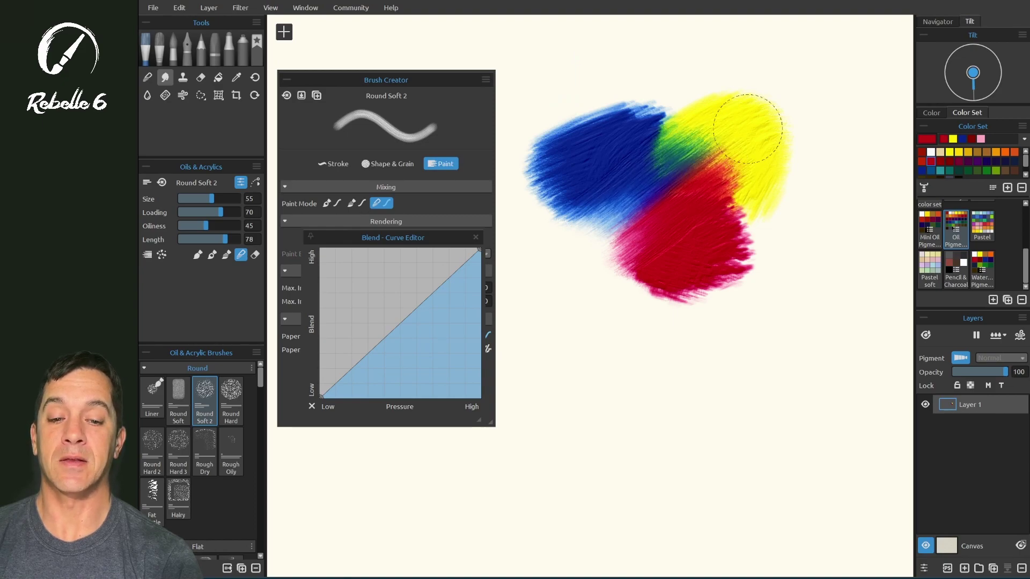
{"action": "left_click_drag", "start_coordinate": [573, 279], "coordinate": [798, 84]}
{"action": "left_click_drag", "start_coordinate": [617, 286], "coordinate": [749, 65]}
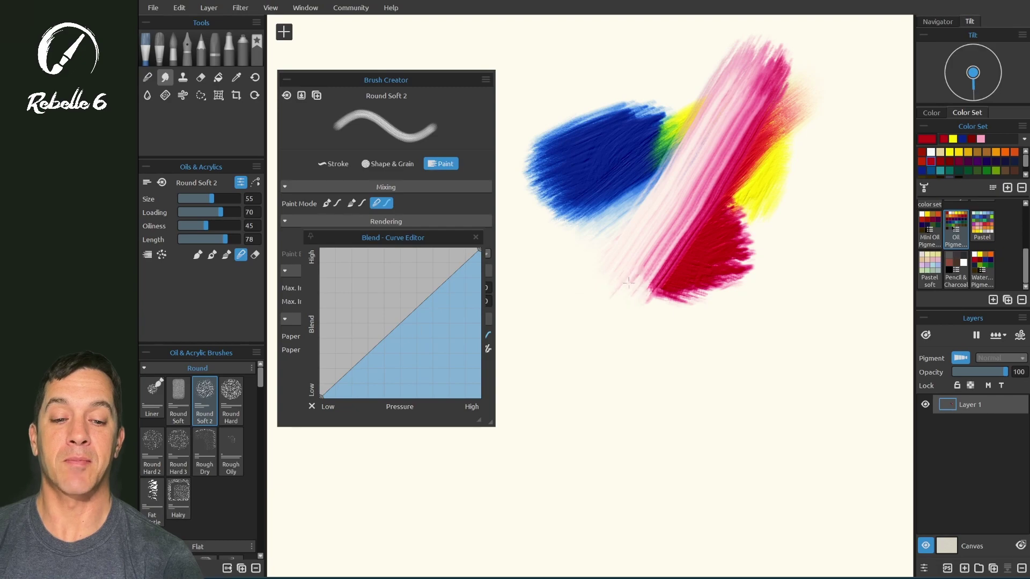
{"action": "mouse_move", "coordinate": [629, 282]}
{"action": "left_mouse_down"}
{"action": "mouse_move", "coordinate": [705, 155]}
{"action": "mouse_move", "coordinate": [614, 284]}
{"action": "mouse_move", "coordinate": [677, 208]}
{"action": "left_mouse_up"}
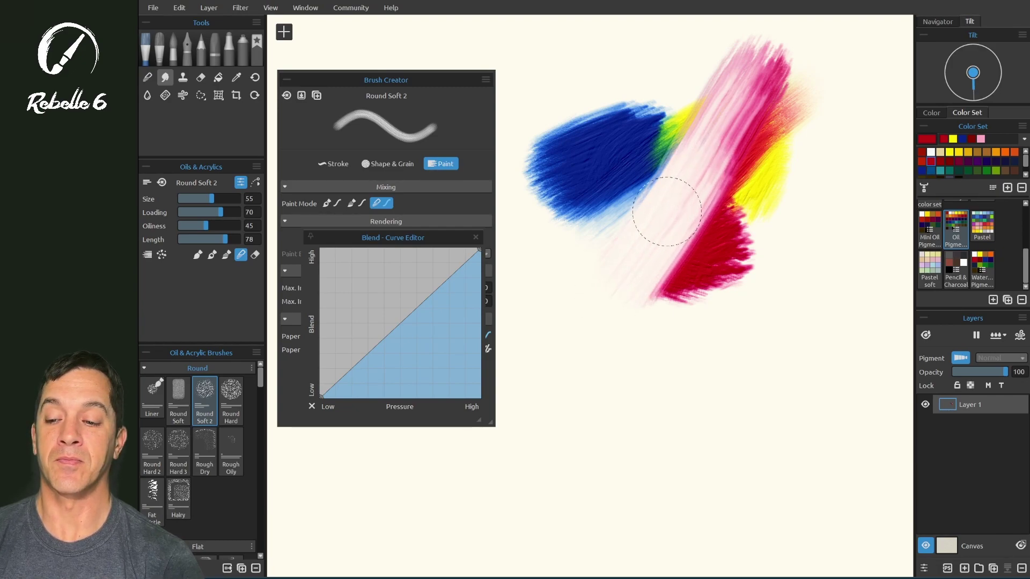
{"action": "key", "text": "ctrl+z"}
{"action": "key", "text": "ctrl+z"}
{"action": "key", "text": "ctrl+z"}
Bow the Blend curve upward and then downward, testing it with smears around the blue and red patches and undoing the strokes
{"action": "left_click_drag", "start_coordinate": [395, 329], "coordinate": [364, 286]}
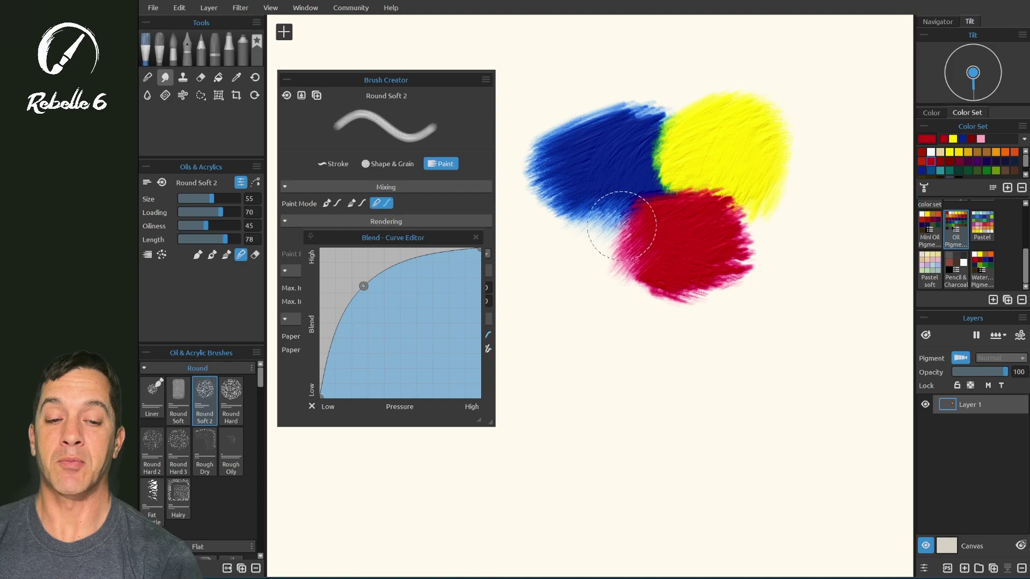
{"action": "left_click_drag", "start_coordinate": [581, 269], "coordinate": [668, 169]}
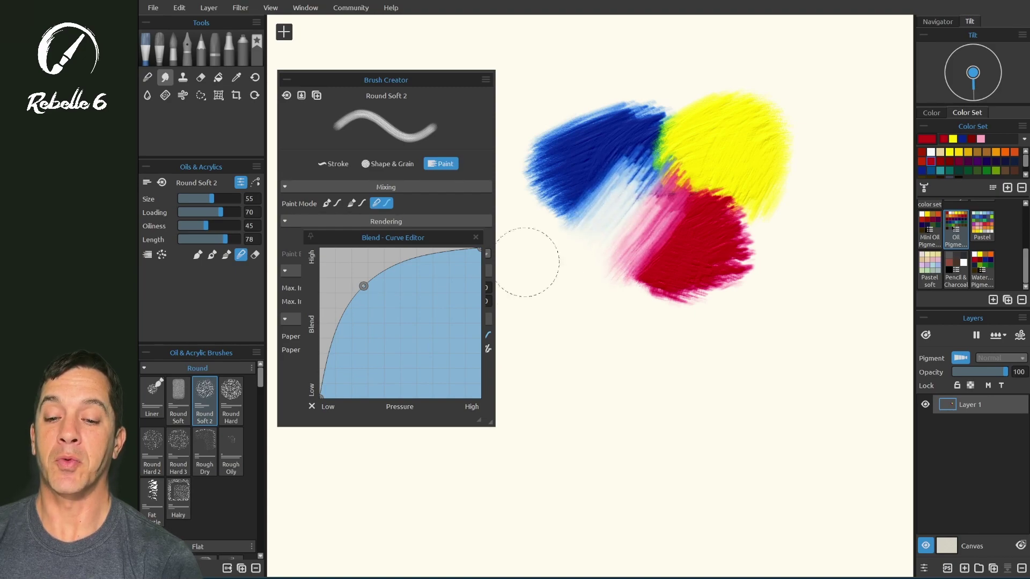
{"action": "left_click_drag", "start_coordinate": [363, 286], "coordinate": [431, 350]}
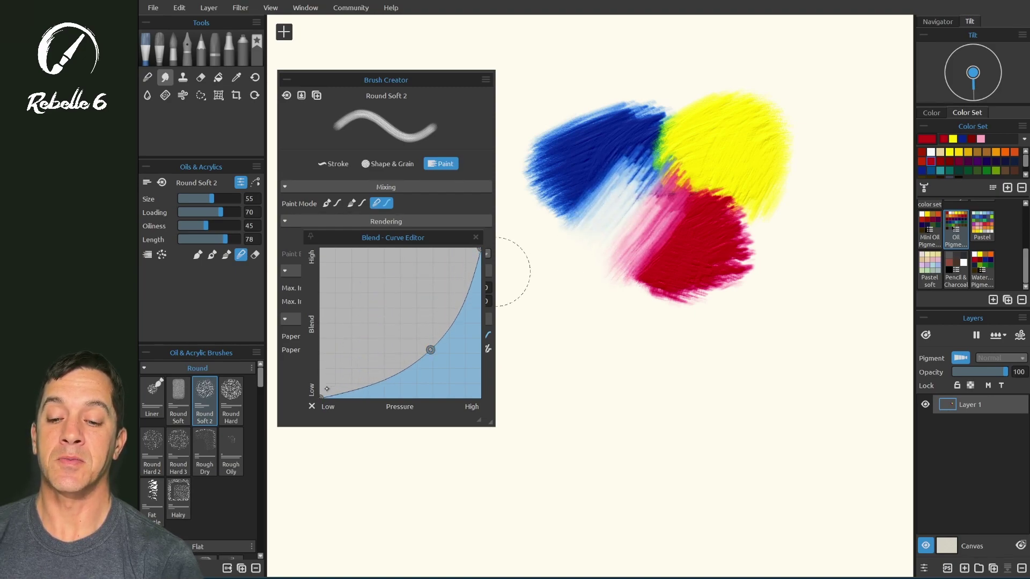
{"action": "key", "text": "ctrl+z"}
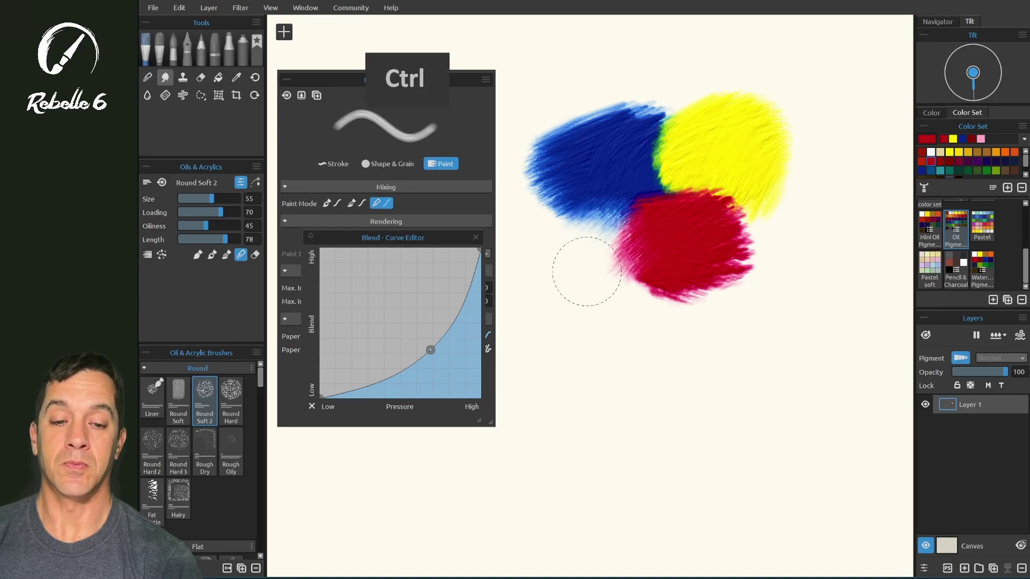
{"action": "key", "text": "ctrl+z"}
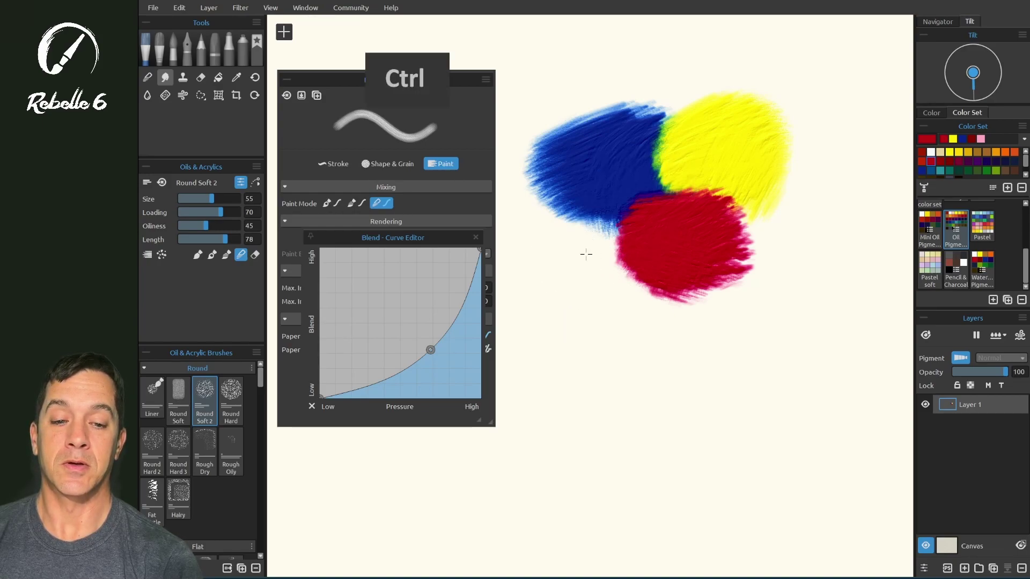
{"action": "mouse_move", "coordinate": [622, 236]}
{"action": "left_mouse_down"}
{"action": "mouse_move", "coordinate": [735, 156]}
{"action": "mouse_move", "coordinate": [749, 102]}
{"action": "mouse_move", "coordinate": [703, 59]}
{"action": "mouse_move", "coordinate": [581, 86]}
{"action": "mouse_move", "coordinate": [534, 214]}
{"action": "mouse_move", "coordinate": [565, 341]}
{"action": "left_mouse_up"}
{"action": "key", "text": "ctrl+z"}
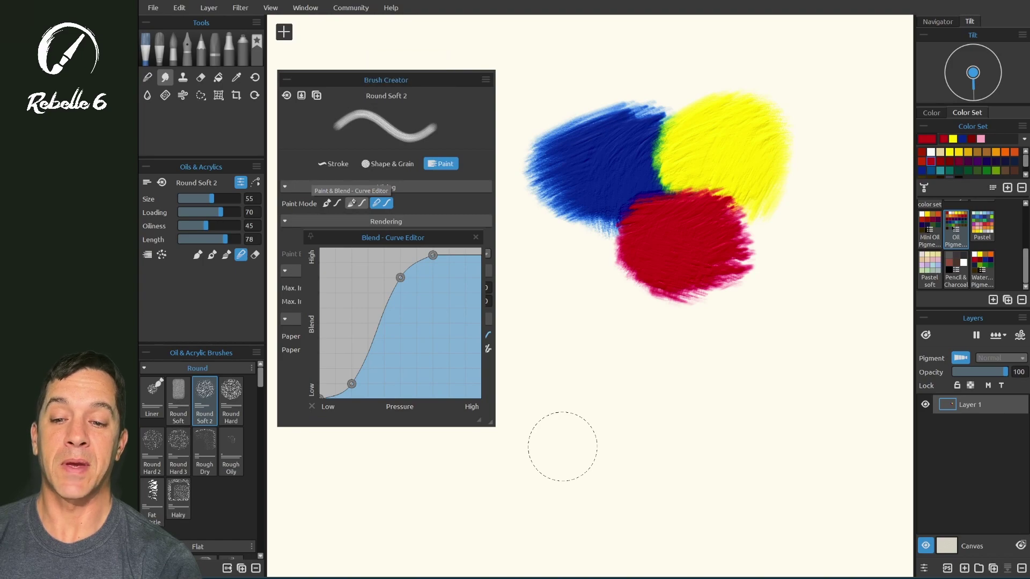
Switch to Paint & Blend mode, open its curve editor and flatten the Blend curve at Low with one control point
{"action": "left_click", "coordinate": [354, 203]}
{"action": "left_click", "coordinate": [354, 203]}
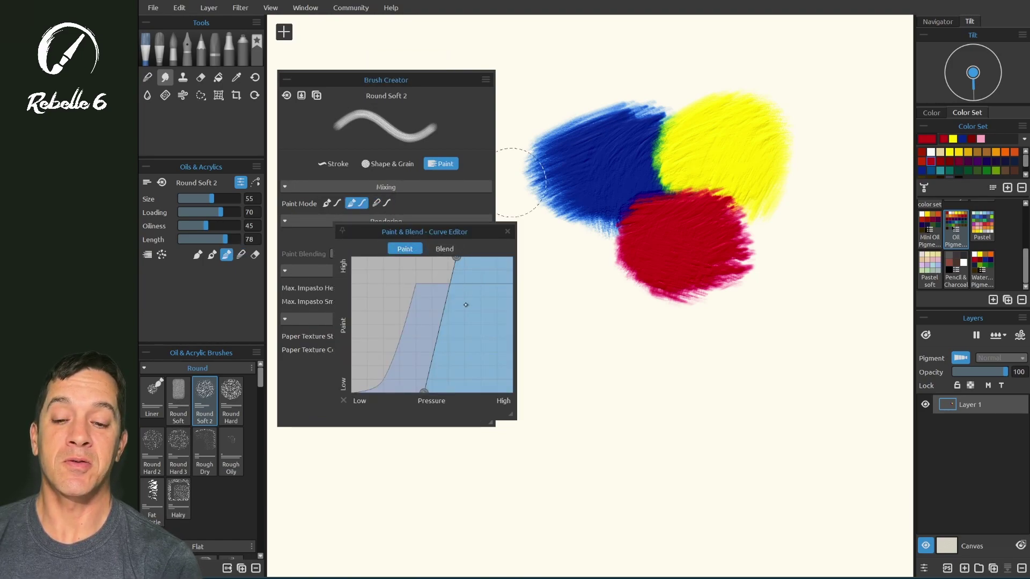
{"action": "left_click", "coordinate": [444, 248]}
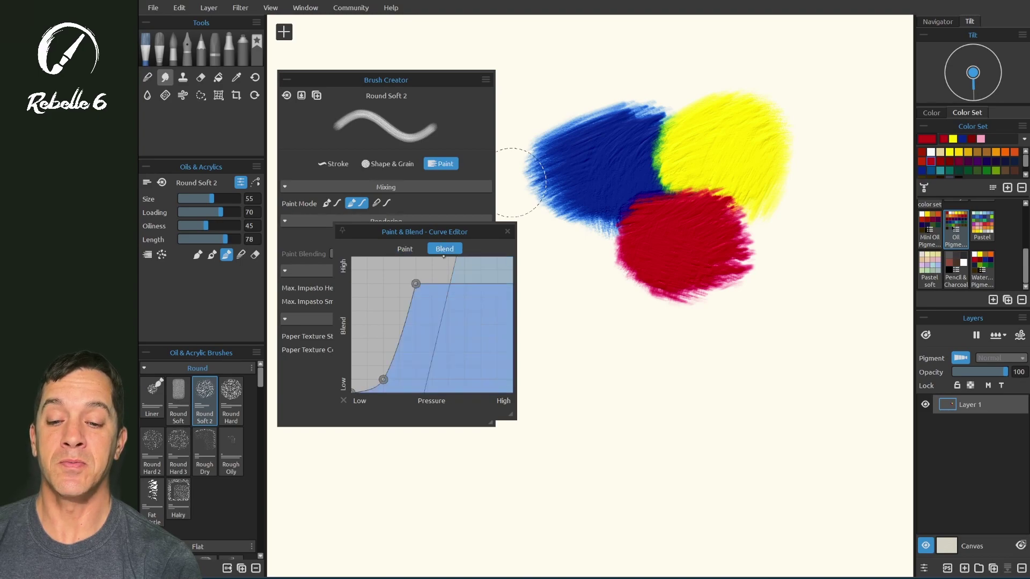
{"action": "left_click", "coordinate": [404, 249]}
{"action": "left_click", "coordinate": [444, 249]}
{"action": "left_click_drag", "start_coordinate": [416, 285], "coordinate": [388, 407]}
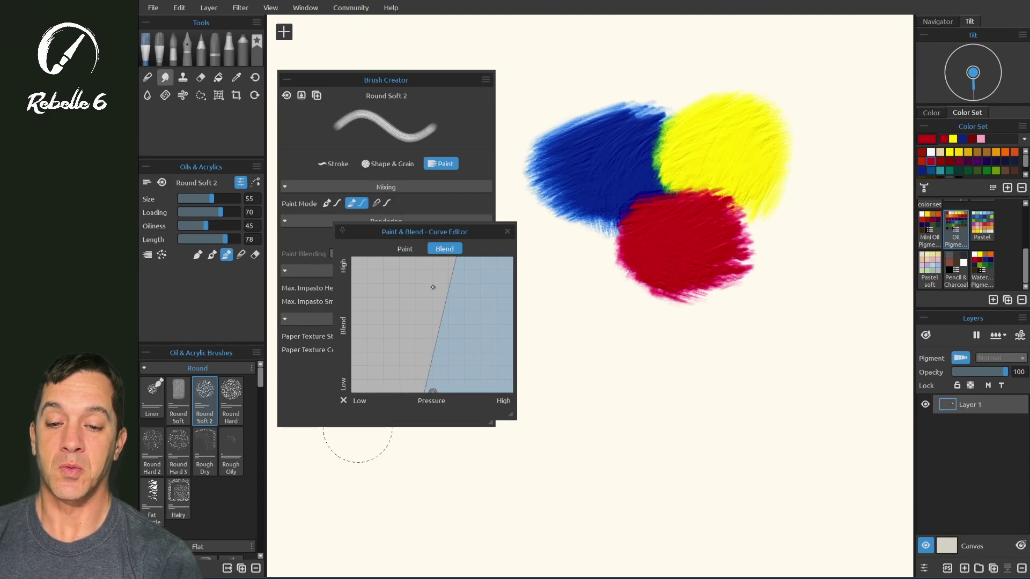
Flatten the Paint curve just above Low and paint a horizontal red stroke below the colour patches
{"action": "left_click", "coordinate": [404, 248]}
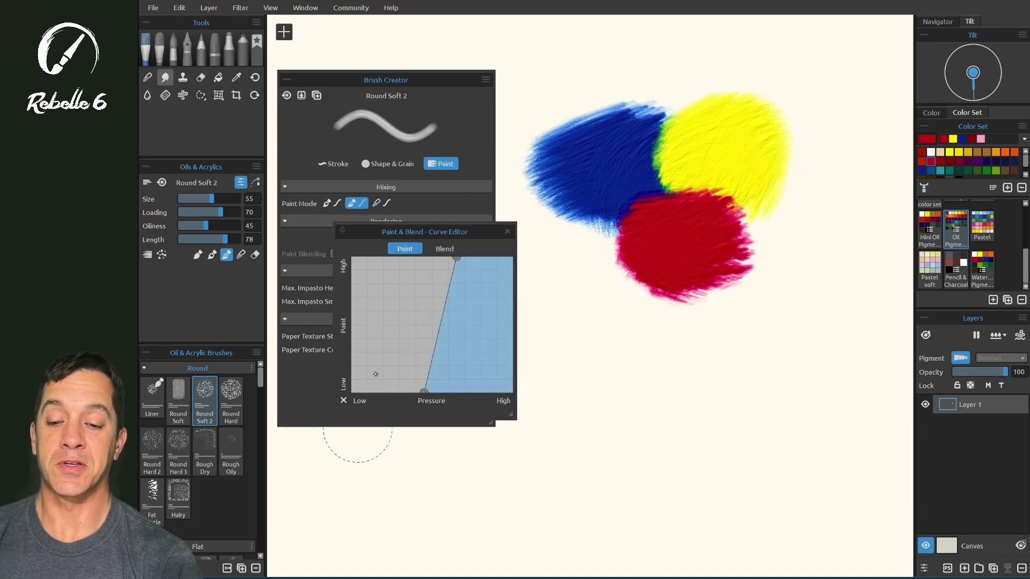
{"action": "mouse_move", "coordinate": [429, 378]}
{"action": "left_mouse_down"}
{"action": "mouse_move", "coordinate": [394, 340]}
{"action": "mouse_move", "coordinate": [377, 347]}
{"action": "mouse_move", "coordinate": [454, 260]}
{"action": "mouse_move", "coordinate": [427, 378]}
{"action": "left_mouse_up"}
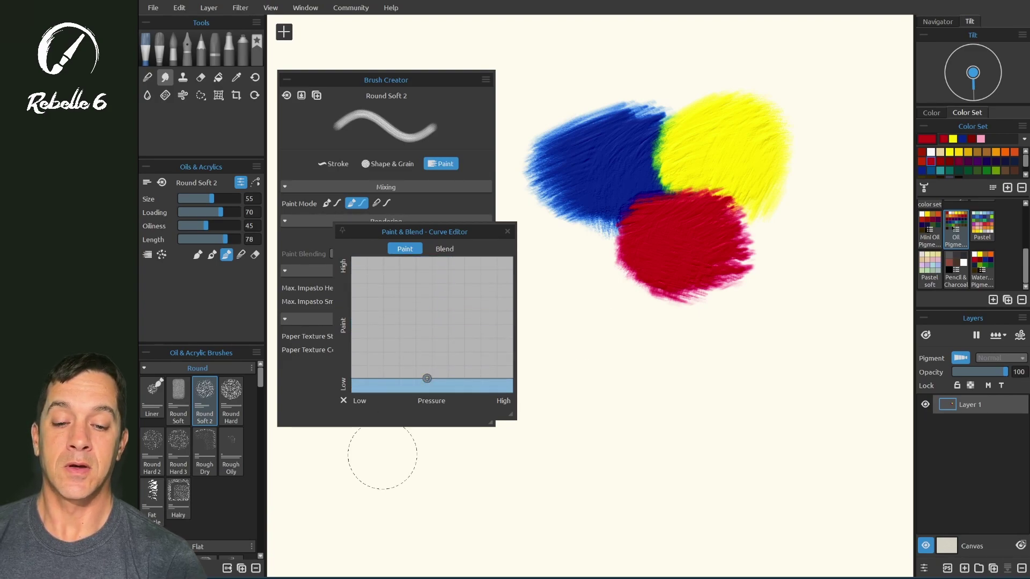
{"action": "left_click_drag", "start_coordinate": [542, 351], "coordinate": [839, 342]}
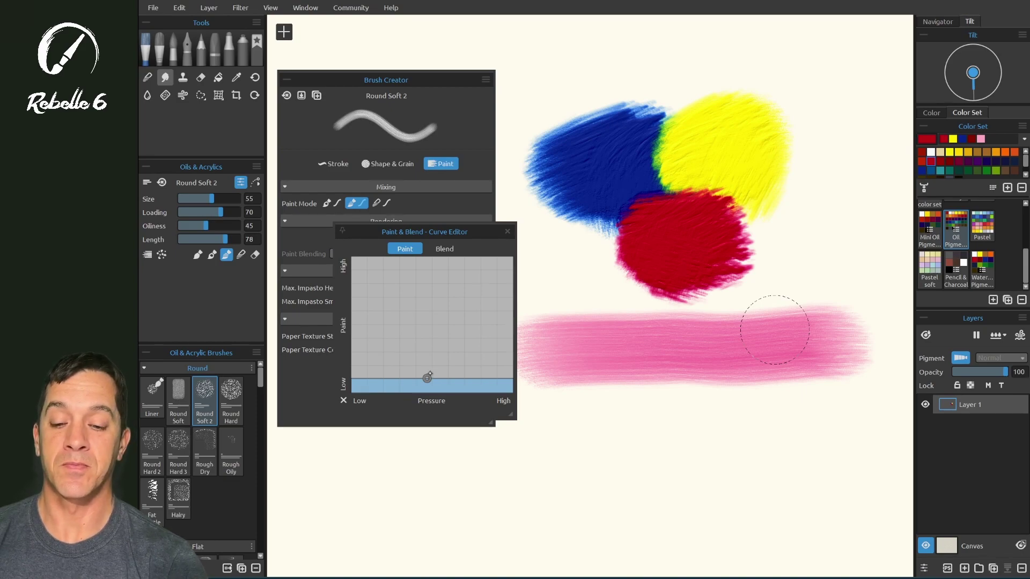
Raise the flat Paint curve to about one third, two thirds and nearly High, painting a lower horizontal stroke at each level
{"action": "left_click_drag", "start_coordinate": [427, 378], "coordinate": [428, 348]}
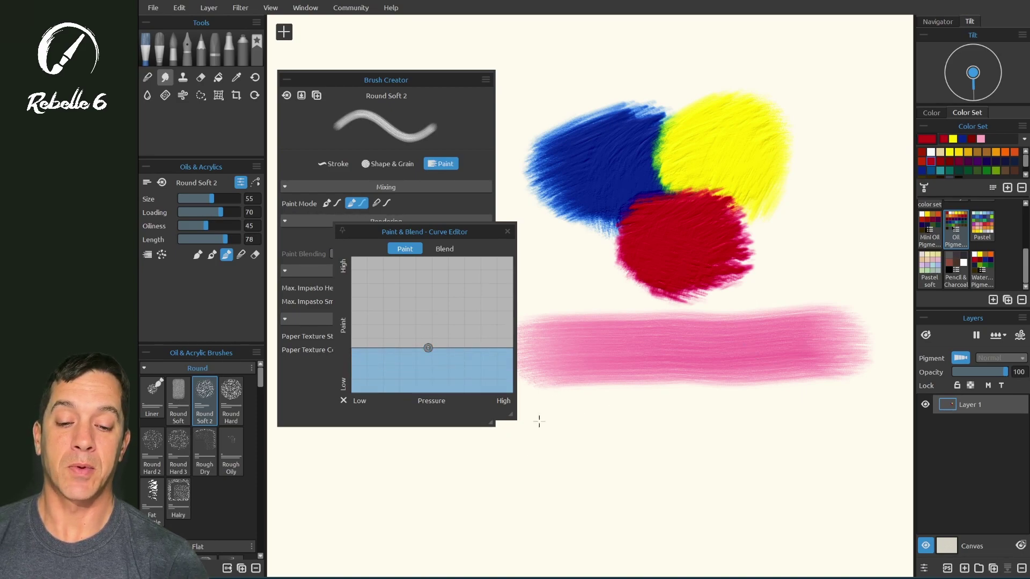
{"action": "mouse_move", "coordinate": [539, 422]}
{"action": "left_mouse_down"}
{"action": "mouse_move", "coordinate": [703, 430]}
{"action": "mouse_move", "coordinate": [860, 416]}
{"action": "left_mouse_up"}
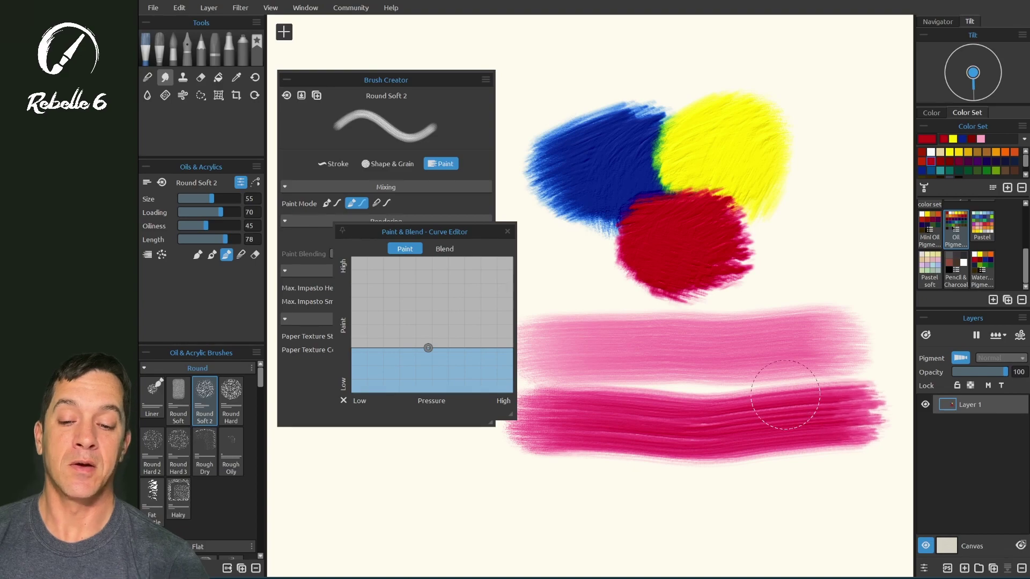
{"action": "left_click_drag", "start_coordinate": [427, 346], "coordinate": [436, 304]}
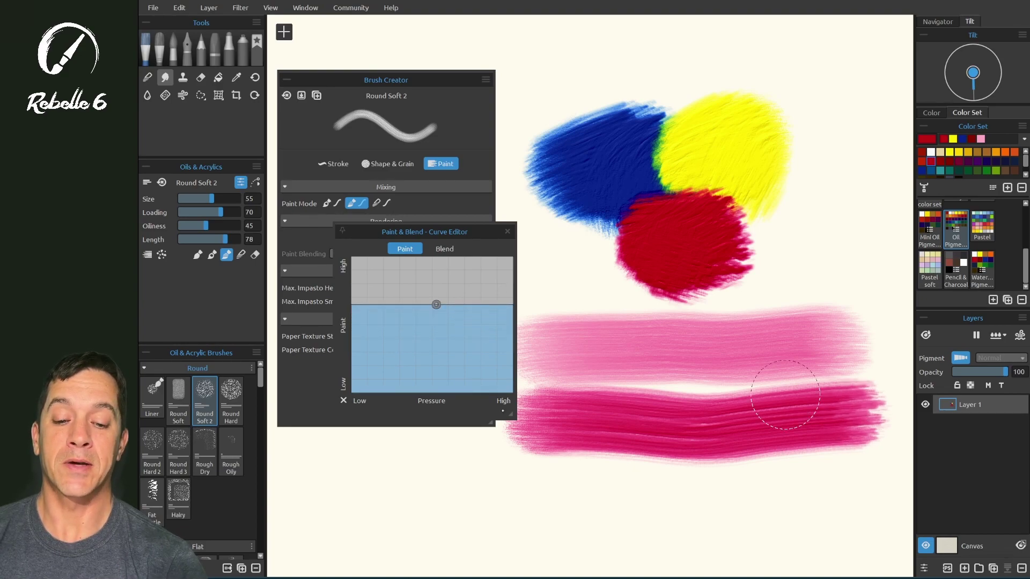
{"action": "left_click_drag", "start_coordinate": [529, 475], "coordinate": [872, 472]}
{"action": "left_click_drag", "start_coordinate": [436, 304], "coordinate": [440, 267]}
{"action": "left_click_drag", "start_coordinate": [520, 546], "coordinate": [891, 536]}
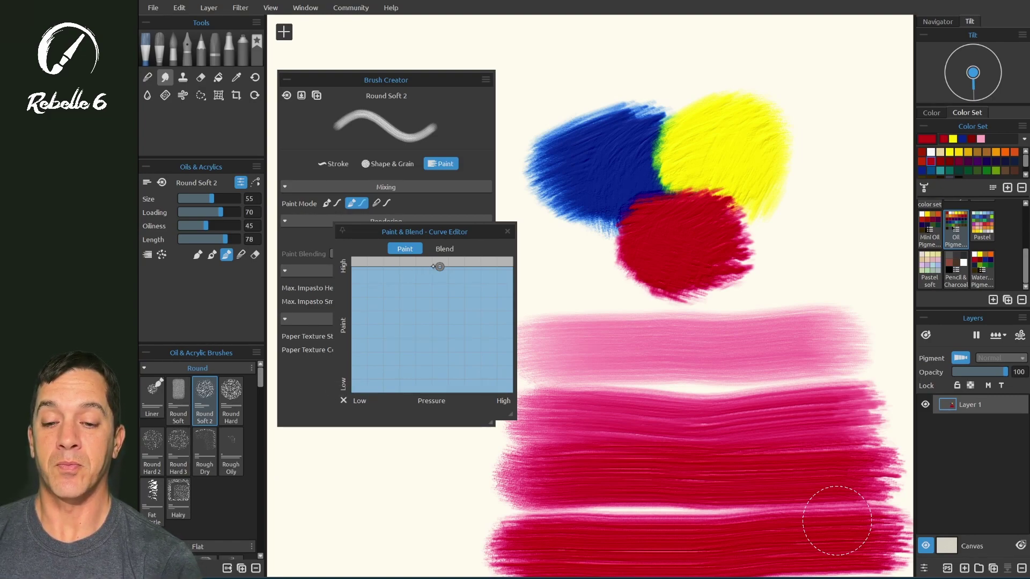
Shape the Paint curve into a straight diagonal from Low to High and paint a diagonal stroke with increasing pressure on blank canvas
{"action": "left_click_drag", "start_coordinate": [410, 266], "coordinate": [346, 399]}
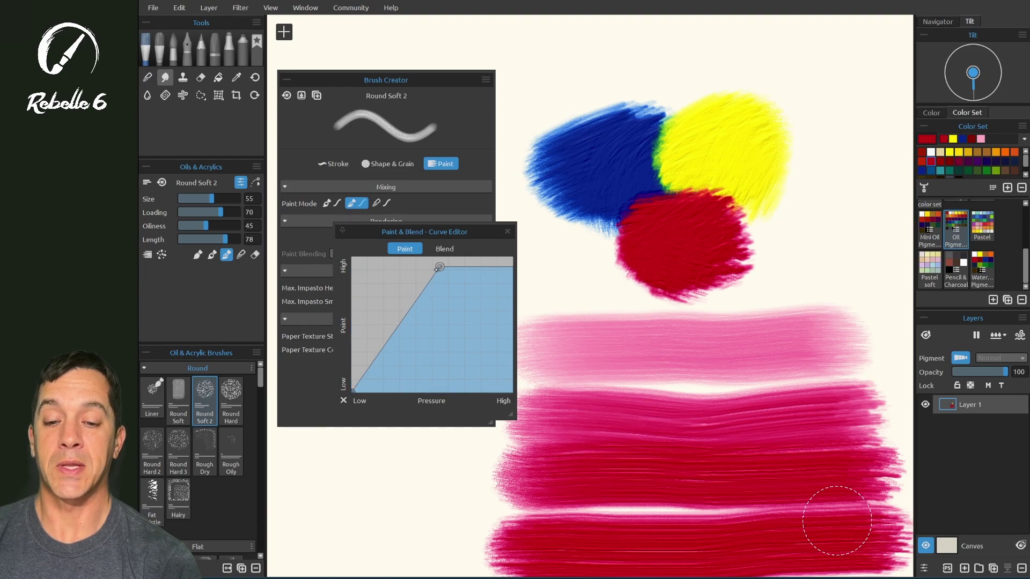
{"action": "left_click_drag", "start_coordinate": [440, 267], "coordinate": [511, 259]}
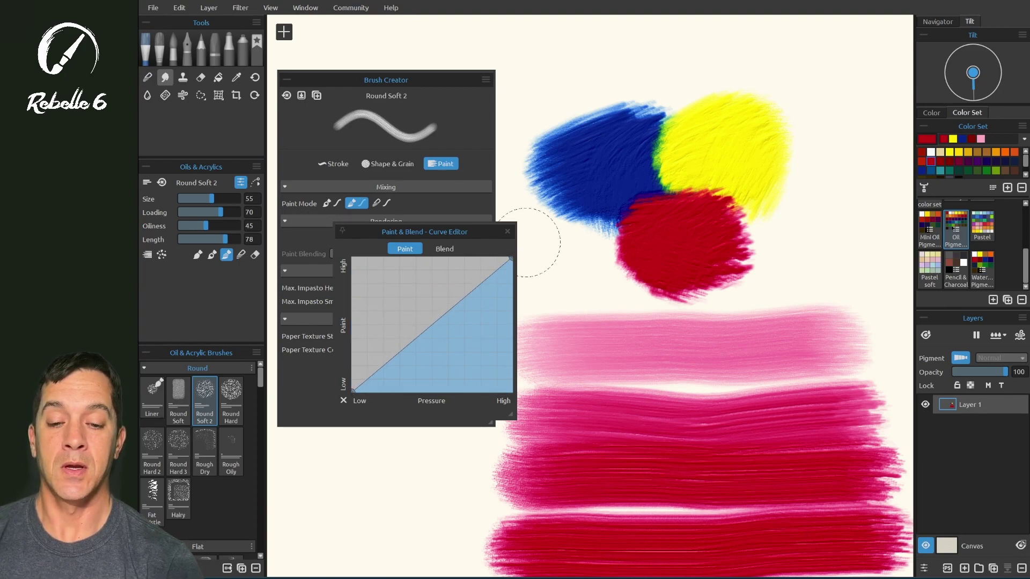
{"action": "scroll", "coordinate": [527, 243], "scroll_direction": "left", "scroll_amount": 10}
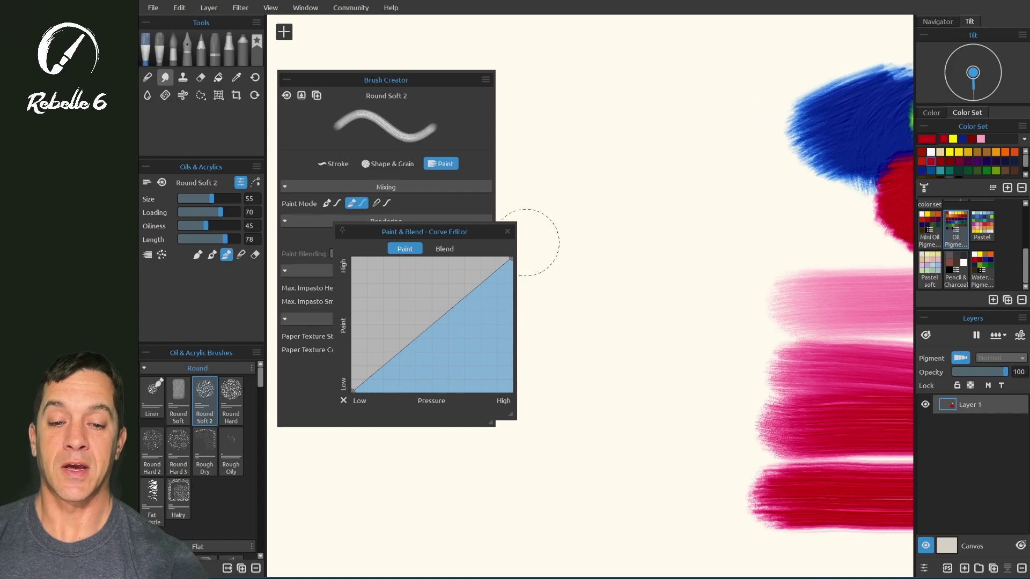
{"action": "scroll", "coordinate": [527, 243], "scroll_direction": "left", "scroll_amount": 2}
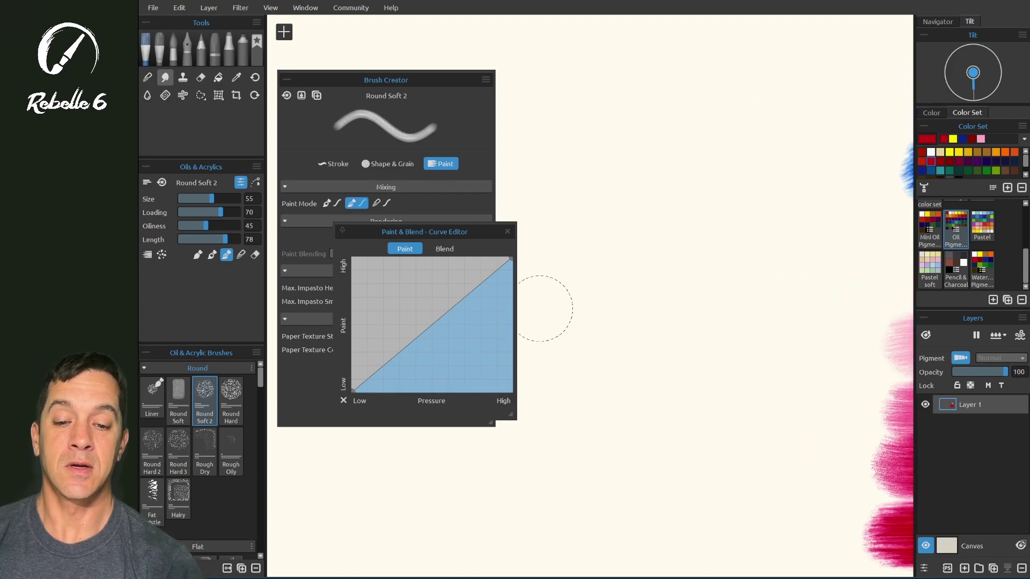
{"action": "mouse_move", "coordinate": [542, 308]}
{"action": "left_mouse_down"}
{"action": "mouse_move", "coordinate": [669, 172]}
{"action": "mouse_move", "coordinate": [806, 61]}
{"action": "left_mouse_up"}
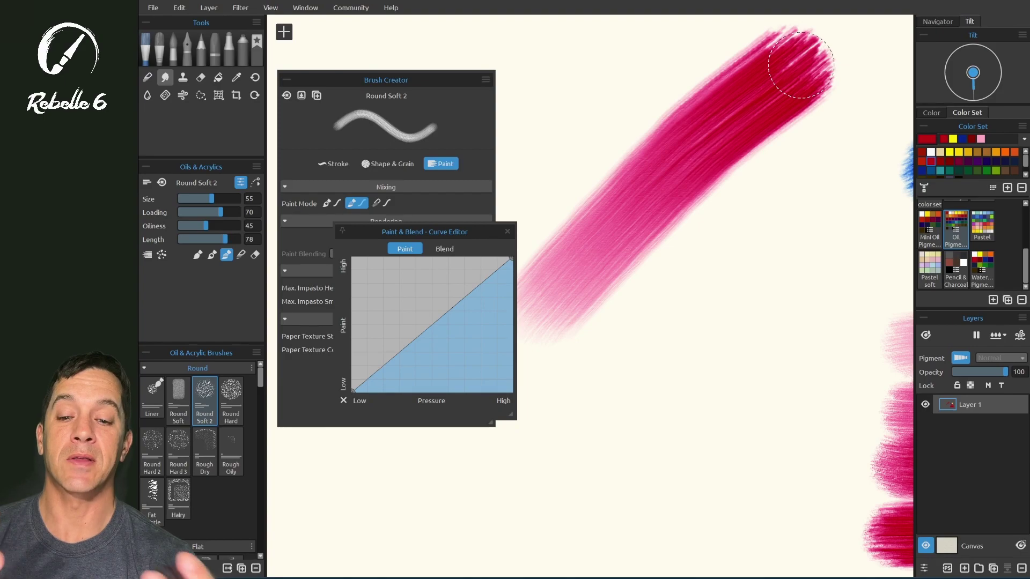
Flatten the Paint curve at Low and set the flat Blend curve to slightly above Low
{"action": "left_click", "coordinate": [445, 249]}
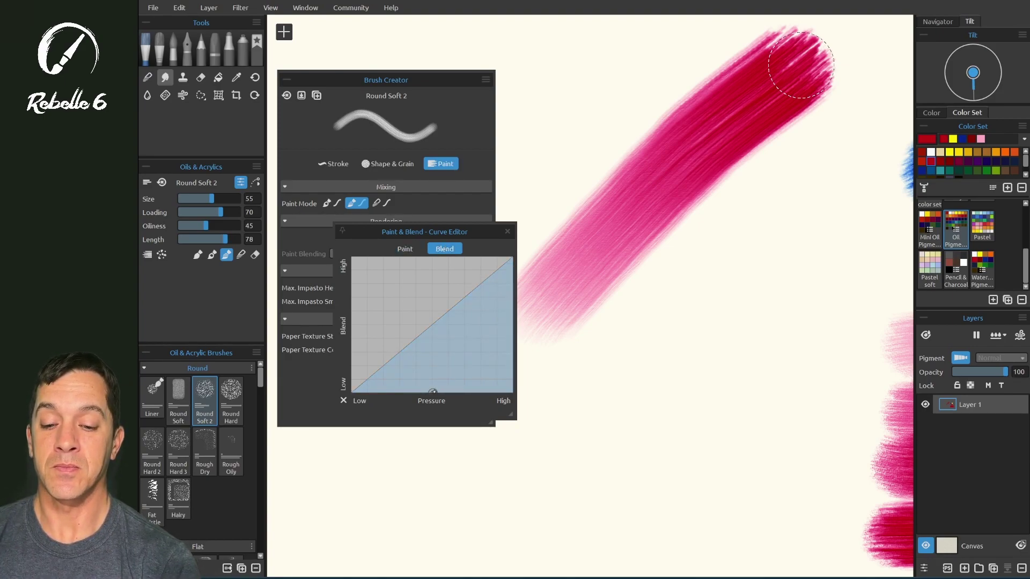
{"action": "left_click_drag", "start_coordinate": [432, 391], "coordinate": [432, 337]}
{"action": "left_click", "coordinate": [405, 249]}
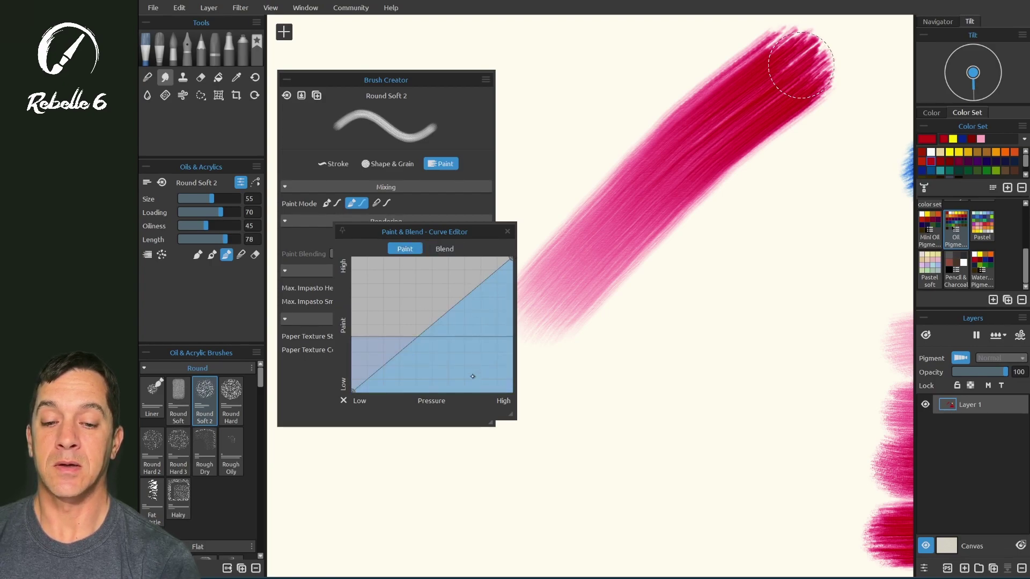
{"action": "mouse_move", "coordinate": [509, 260]}
{"action": "left_mouse_down"}
{"action": "mouse_move", "coordinate": [497, 290]}
{"action": "mouse_move", "coordinate": [509, 391]}
{"action": "left_mouse_up"}
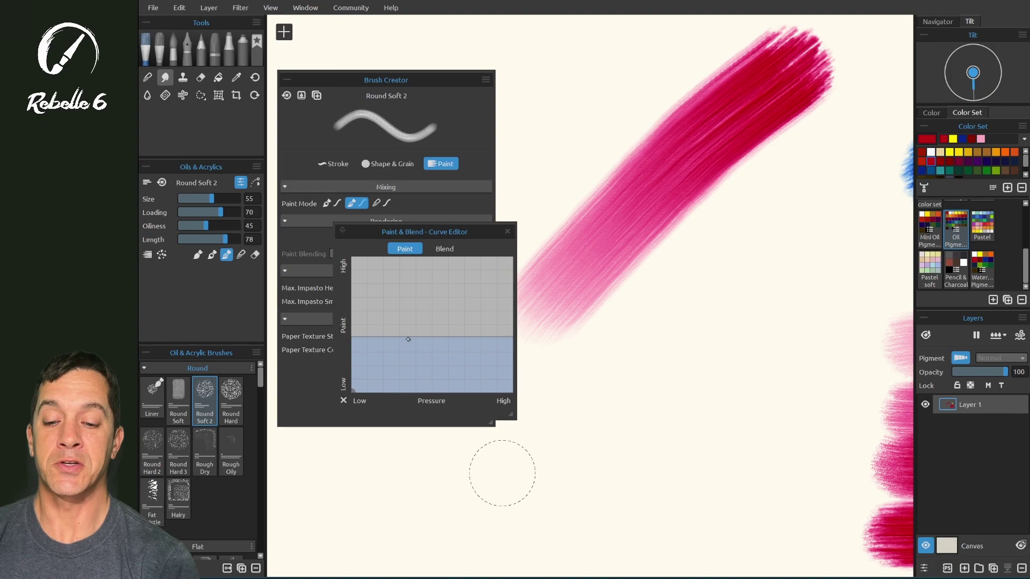
{"action": "left_click", "coordinate": [449, 249]}
{"action": "left_click_drag", "start_coordinate": [434, 336], "coordinate": [434, 380]}
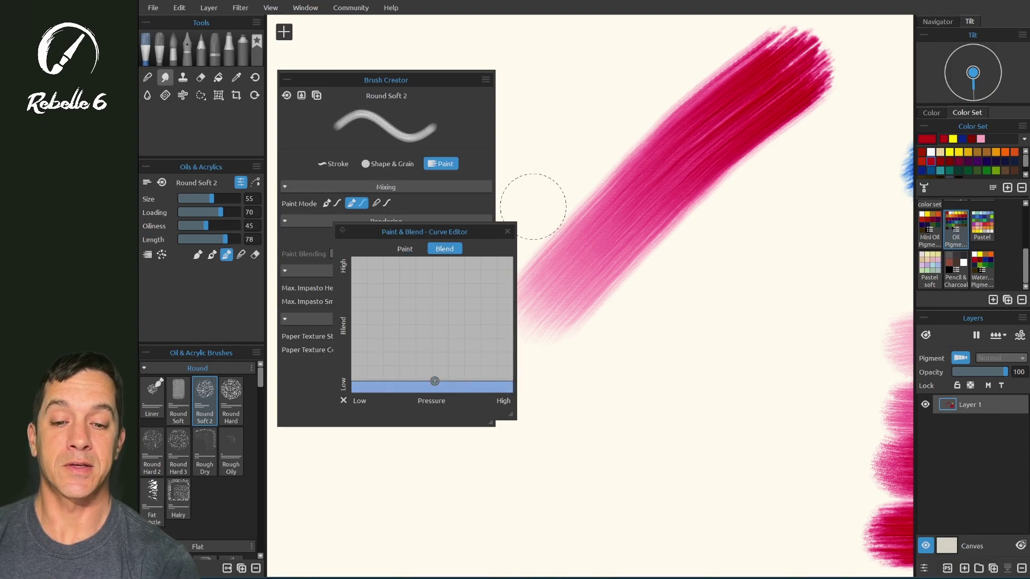
Undo the diagonal stroke, paint a solid horizontal red stroke in its place, and reopen the Paint & Blend Blend curve
{"action": "key", "text": "ctrl+z"}
{"action": "left_click_drag", "start_coordinate": [519, 178], "coordinate": [884, 187]}
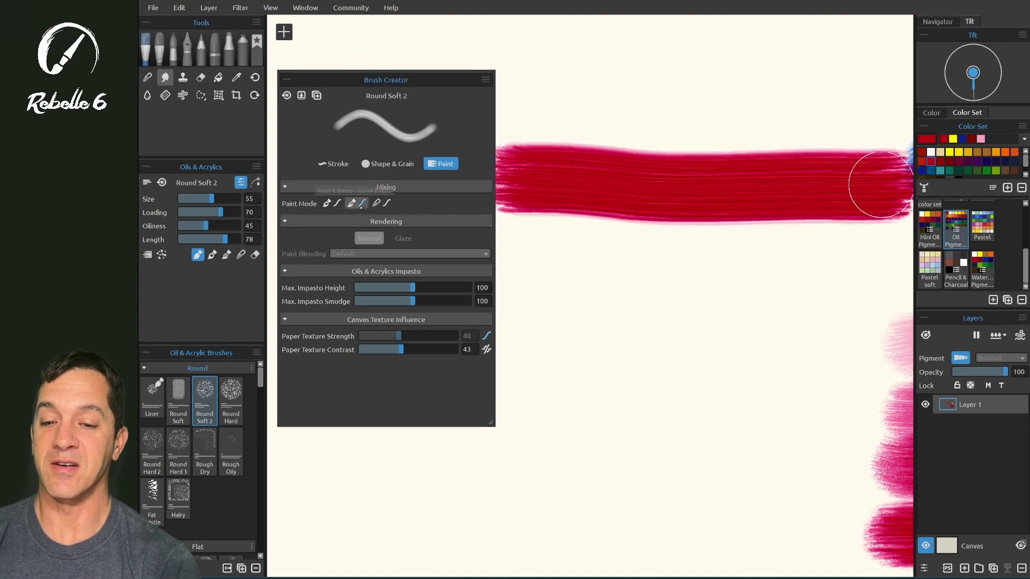
{"action": "left_click", "coordinate": [362, 203]}
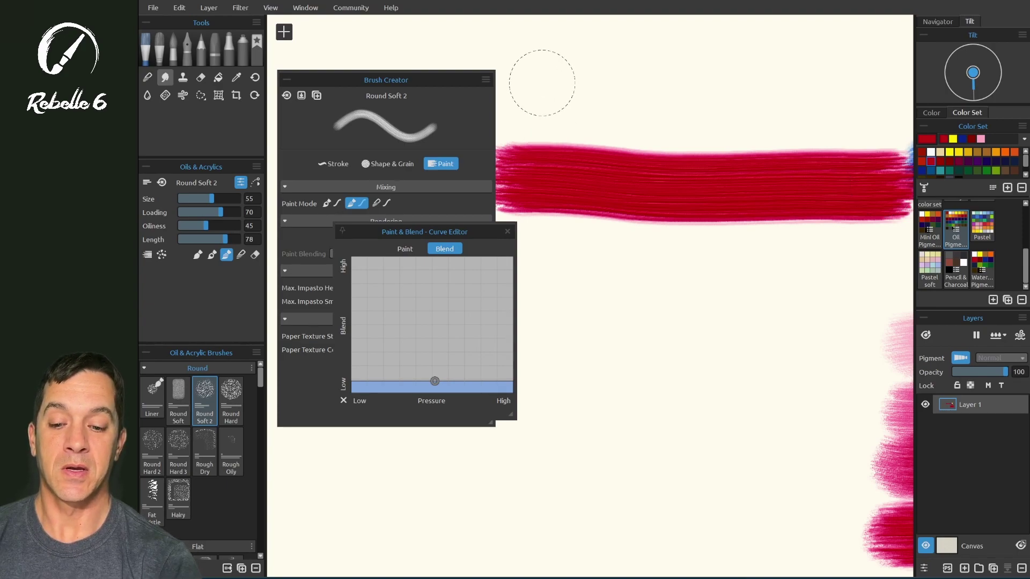
Blend vertically across the red stroke with the flat Blend curve just above Low, at about half, near High and at High
{"action": "left_click_drag", "start_coordinate": [542, 136], "coordinate": [547, 262]}
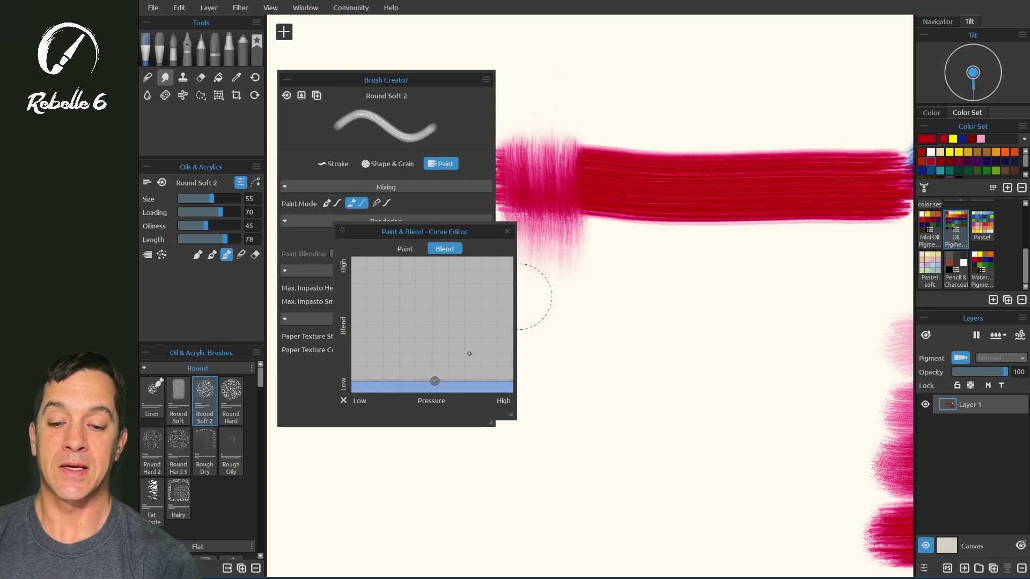
{"action": "left_click_drag", "start_coordinate": [435, 381], "coordinate": [433, 330]}
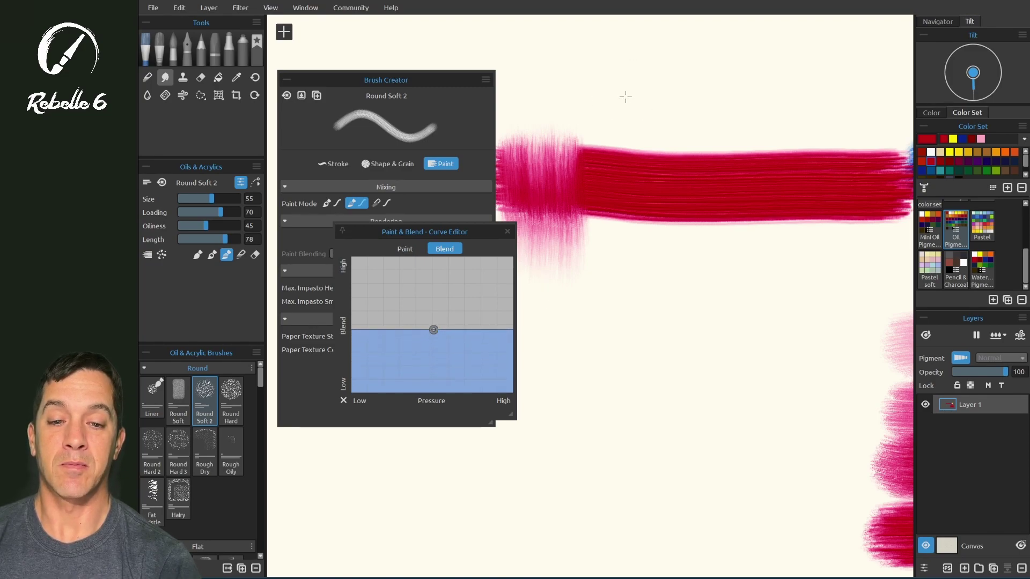
{"action": "left_click_drag", "start_coordinate": [620, 138], "coordinate": [616, 358]}
{"action": "left_click_drag", "start_coordinate": [433, 329], "coordinate": [434, 275]}
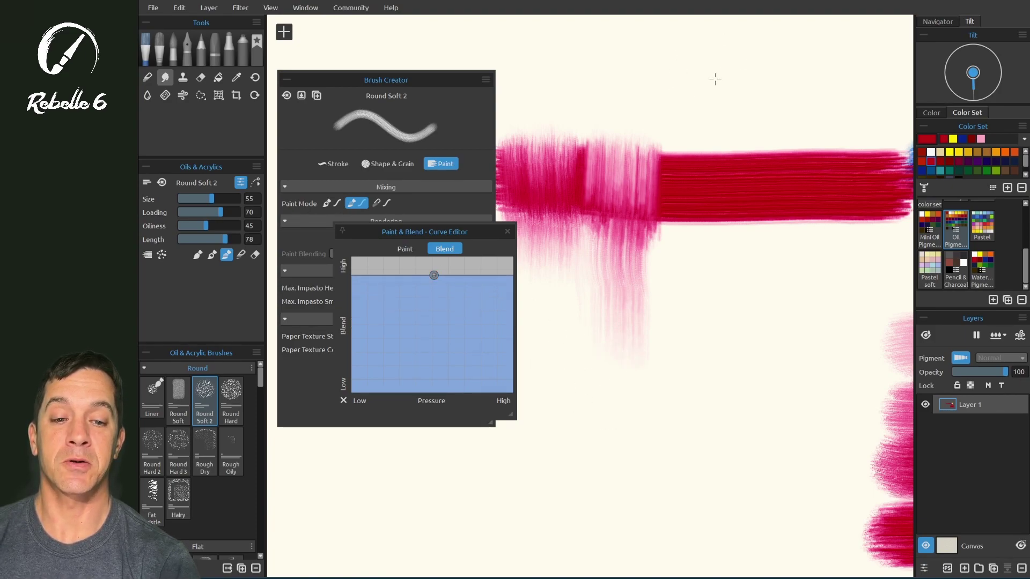
{"action": "left_click_drag", "start_coordinate": [719, 134], "coordinate": [729, 552]}
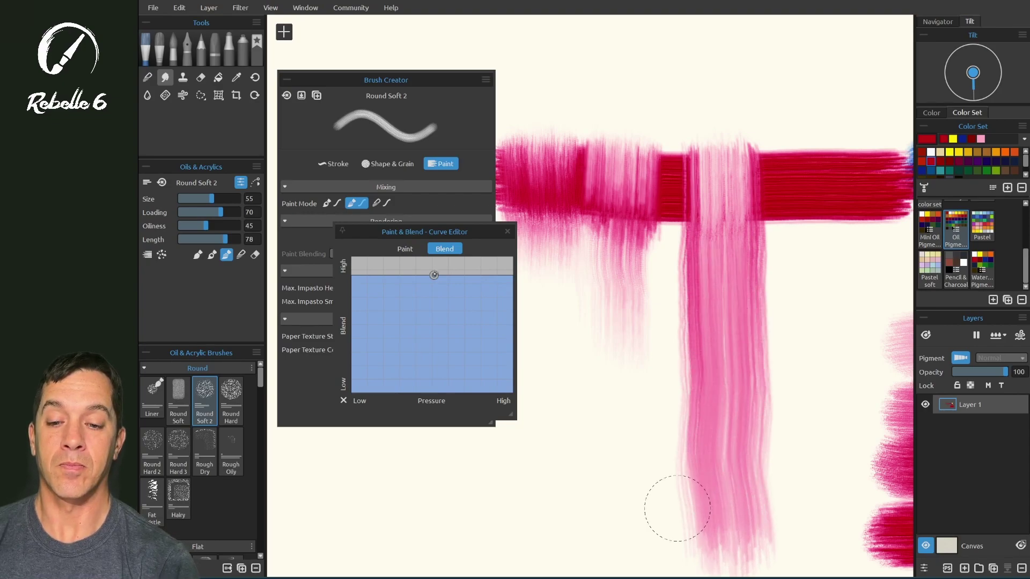
{"action": "left_click_drag", "start_coordinate": [821, 131], "coordinate": [829, 523]}
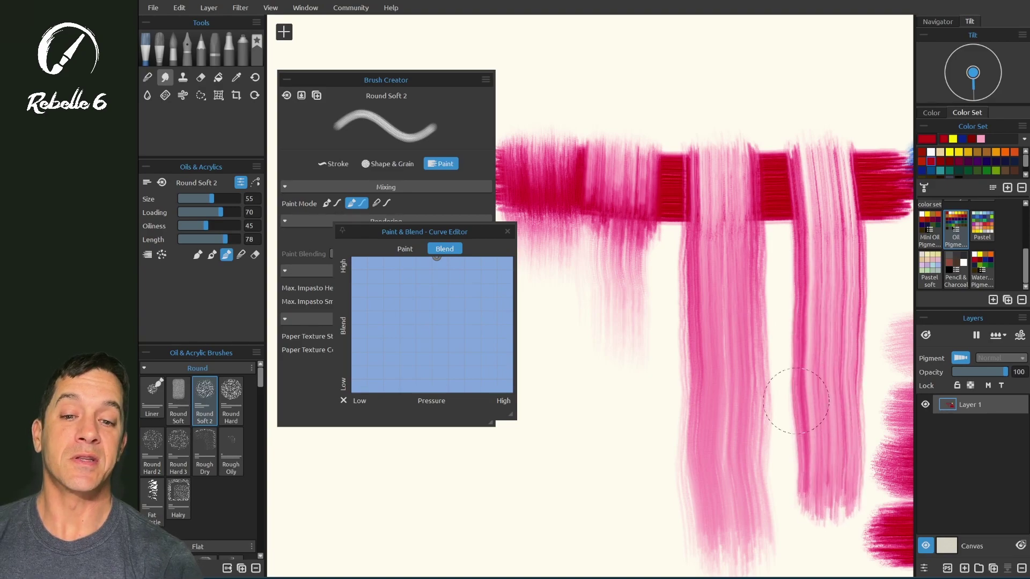
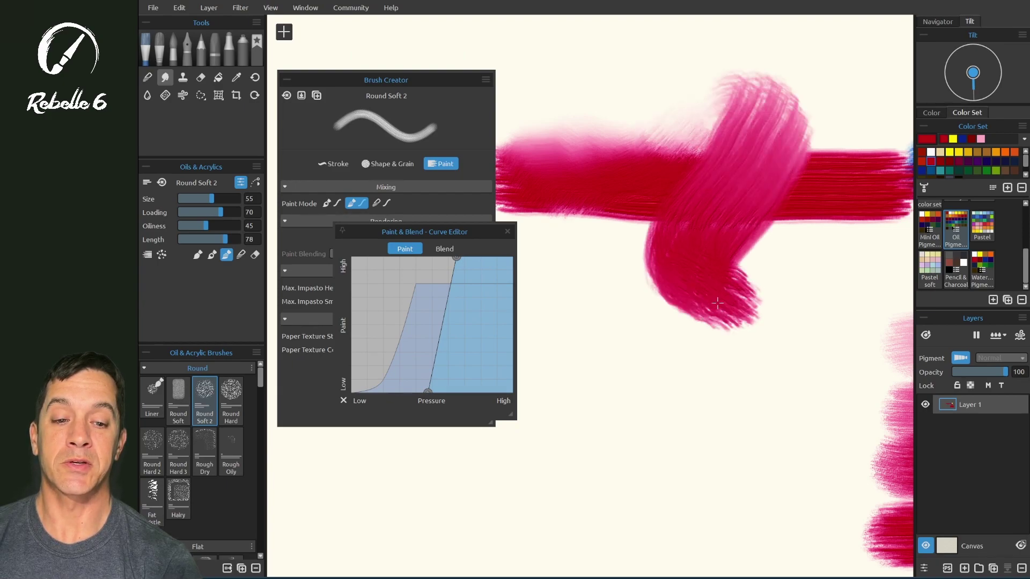
Paint and blend red strokes around the horizontal band, and pull a curved blue stroke through them, varying the pressure from light to hard
{"action": "left_click_drag", "start_coordinate": [588, 424], "coordinate": [716, 379]}
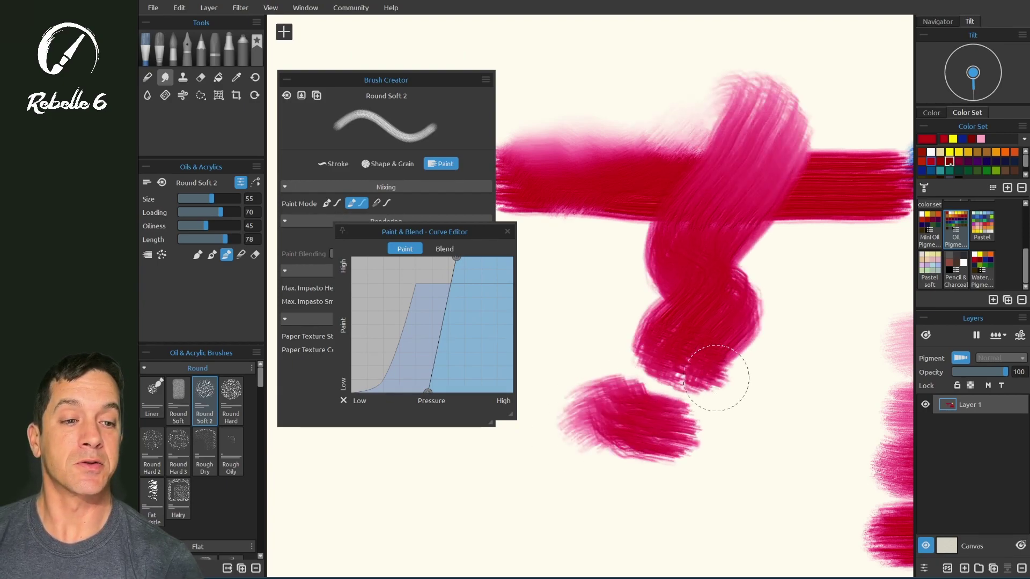
{"action": "mouse_move", "coordinate": [537, 109]}
{"action": "left_mouse_down"}
{"action": "mouse_move", "coordinate": [534, 158]}
{"action": "mouse_move", "coordinate": [589, 122]}
{"action": "mouse_move", "coordinate": [548, 199]}
{"action": "mouse_move", "coordinate": [580, 182]}
{"action": "mouse_move", "coordinate": [612, 183]}
{"action": "mouse_move", "coordinate": [604, 222]}
{"action": "mouse_move", "coordinate": [706, 219]}
{"action": "mouse_move", "coordinate": [650, 227]}
{"action": "mouse_move", "coordinate": [679, 217]}
{"action": "mouse_move", "coordinate": [698, 234]}
{"action": "left_mouse_up"}
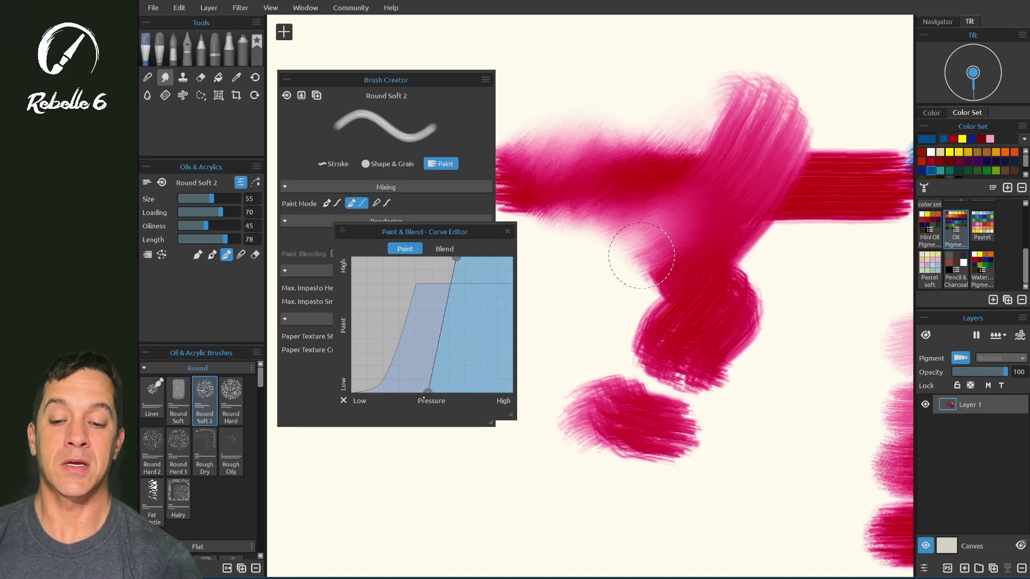
{"action": "mouse_move", "coordinate": [598, 237]}
{"action": "left_mouse_down"}
{"action": "mouse_move", "coordinate": [663, 132]}
{"action": "mouse_move", "coordinate": [710, 126]}
{"action": "mouse_move", "coordinate": [758, 195]}
{"action": "mouse_move", "coordinate": [782, 273]}
{"action": "mouse_move", "coordinate": [784, 328]}
{"action": "mouse_move", "coordinate": [760, 384]}
{"action": "mouse_move", "coordinate": [690, 468]}
{"action": "left_mouse_up"}
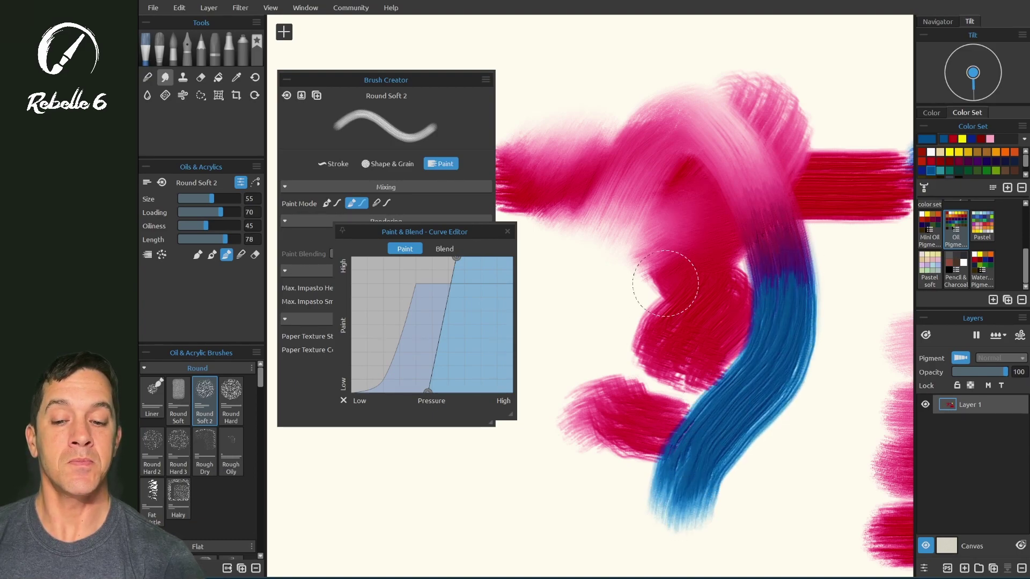
Raise the Paint curve's low-pressure end to about one third, test blue and yellow strokes across the red area, and undo the newest changes
{"action": "mouse_move", "coordinate": [427, 391]}
{"action": "left_mouse_down"}
{"action": "mouse_move", "coordinate": [365, 389]}
{"action": "mouse_move", "coordinate": [352, 378]}
{"action": "mouse_move", "coordinate": [352, 341]}
{"action": "left_mouse_up"}
{"action": "mouse_move", "coordinate": [554, 82]}
{"action": "left_mouse_down"}
{"action": "mouse_move", "coordinate": [585, 124]}
{"action": "mouse_move", "coordinate": [663, 171]}
{"action": "mouse_move", "coordinate": [692, 230]}
{"action": "mouse_move", "coordinate": [589, 324]}
{"action": "mouse_move", "coordinate": [571, 370]}
{"action": "left_mouse_up"}
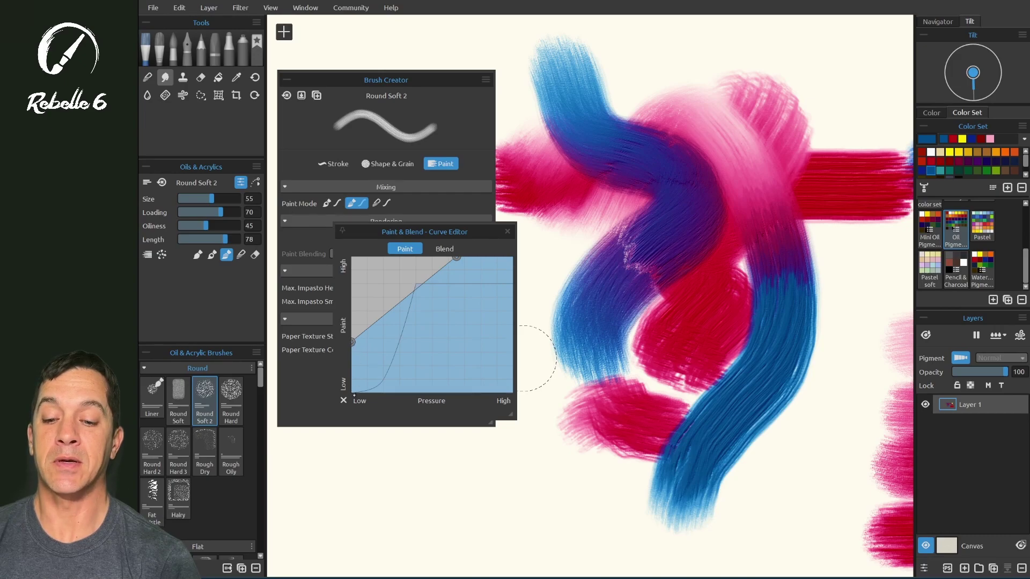
{"action": "mouse_move", "coordinate": [655, 31]}
{"action": "left_mouse_down"}
{"action": "mouse_move", "coordinate": [669, 50]}
{"action": "mouse_move", "coordinate": [641, 106]}
{"action": "left_mouse_up"}
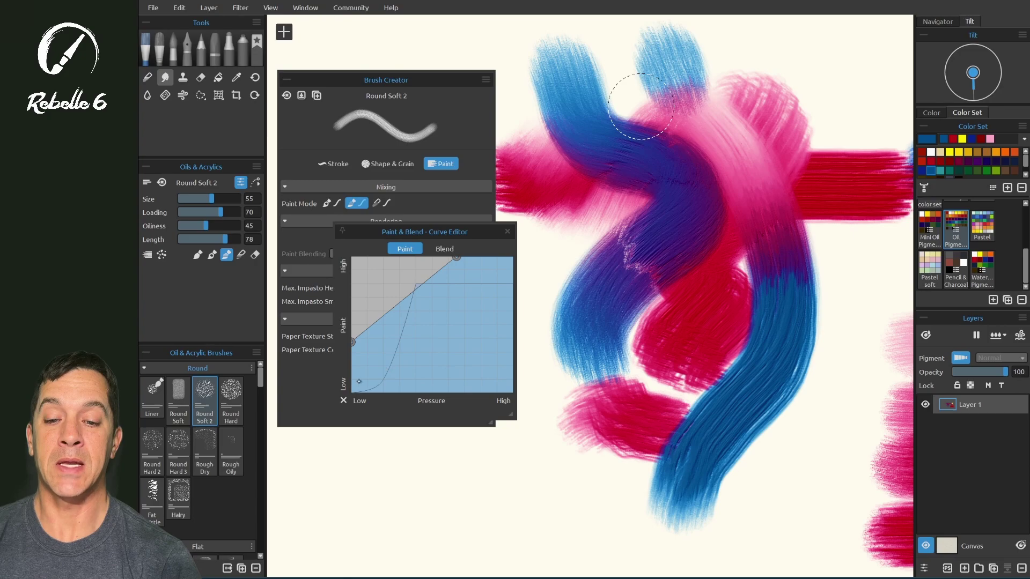
{"action": "mouse_move", "coordinate": [805, 54]}
{"action": "left_mouse_down"}
{"action": "mouse_move", "coordinate": [742, 211]}
{"action": "mouse_move", "coordinate": [616, 301]}
{"action": "mouse_move", "coordinate": [682, 309]}
{"action": "mouse_move", "coordinate": [791, 269]}
{"action": "mouse_move", "coordinate": [834, 338]}
{"action": "mouse_move", "coordinate": [702, 348]}
{"action": "mouse_move", "coordinate": [615, 397]}
{"action": "mouse_move", "coordinate": [585, 450]}
{"action": "mouse_move", "coordinate": [560, 460]}
{"action": "left_mouse_up"}
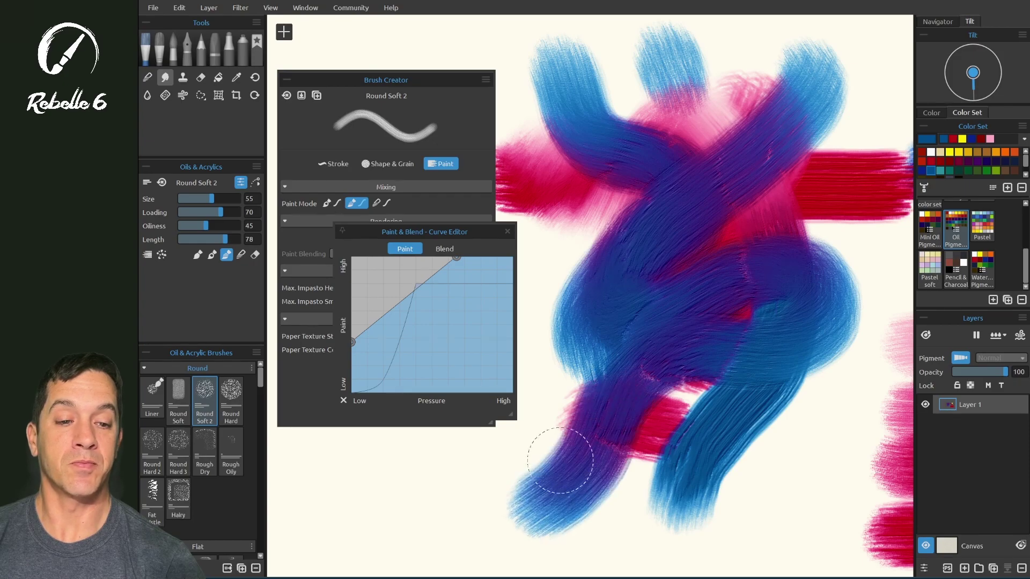
{"action": "mouse_move", "coordinate": [870, 58]}
{"action": "left_mouse_down"}
{"action": "mouse_move", "coordinate": [866, 99]}
{"action": "mouse_move", "coordinate": [821, 194]}
{"action": "mouse_move", "coordinate": [673, 280]}
{"action": "mouse_move", "coordinate": [679, 338]}
{"action": "mouse_move", "coordinate": [665, 386]}
{"action": "mouse_move", "coordinate": [606, 407]}
{"action": "mouse_move", "coordinate": [569, 310]}
{"action": "mouse_move", "coordinate": [633, 86]}
{"action": "mouse_move", "coordinate": [679, 94]}
{"action": "left_mouse_up"}
{"action": "left_click", "coordinate": [444, 249]}
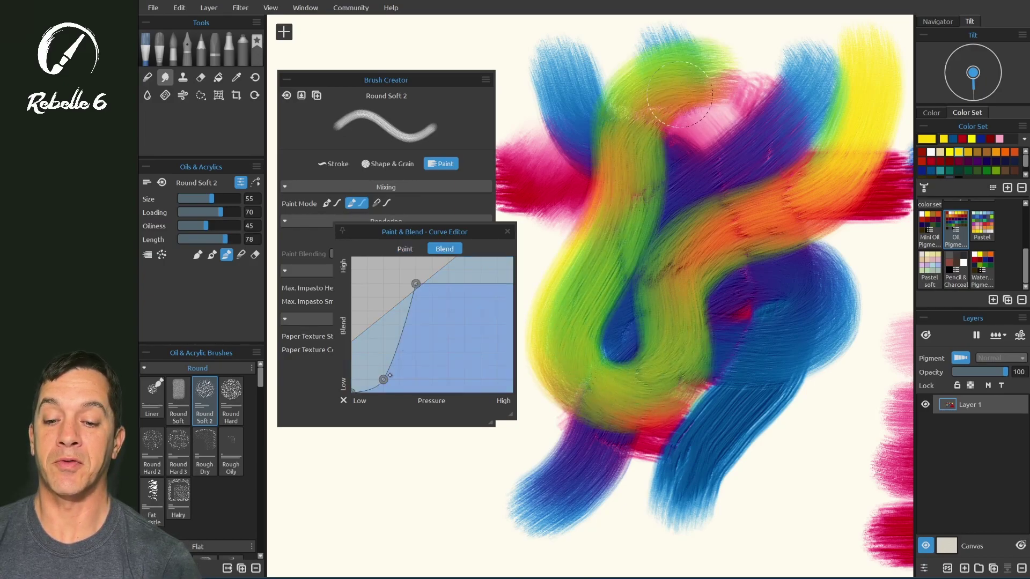
{"action": "key", "text": "ctrl+z"}
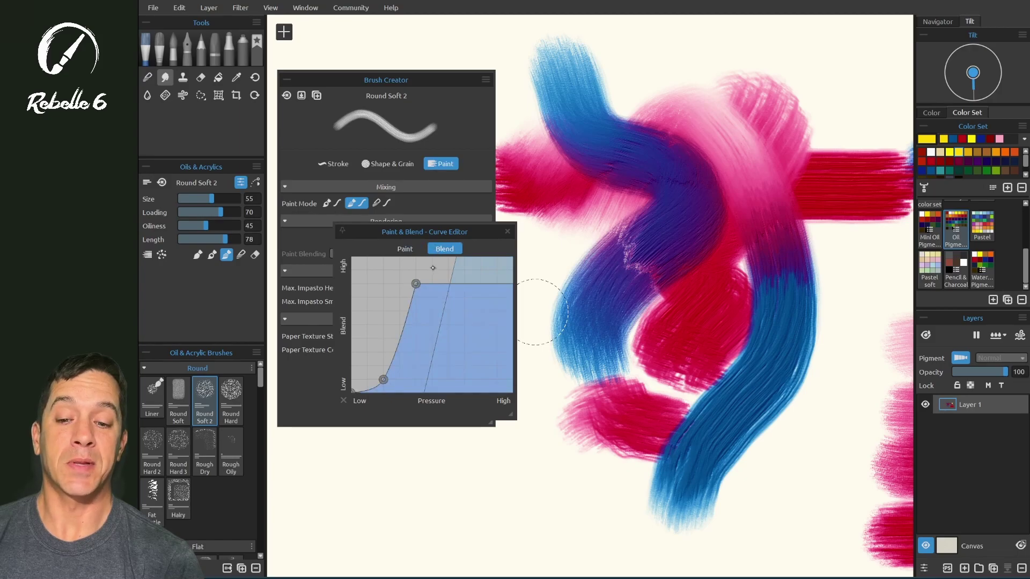
Compare the Paint and Blend curves and try removing the Blend curve's low-pressure point
{"action": "left_click", "coordinate": [403, 248]}
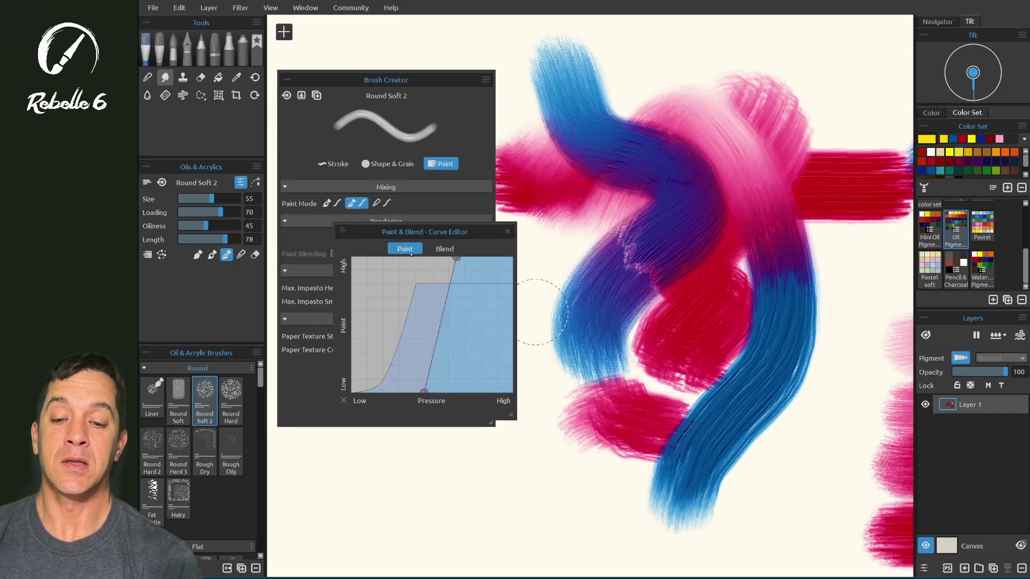
{"action": "left_click", "coordinate": [443, 248]}
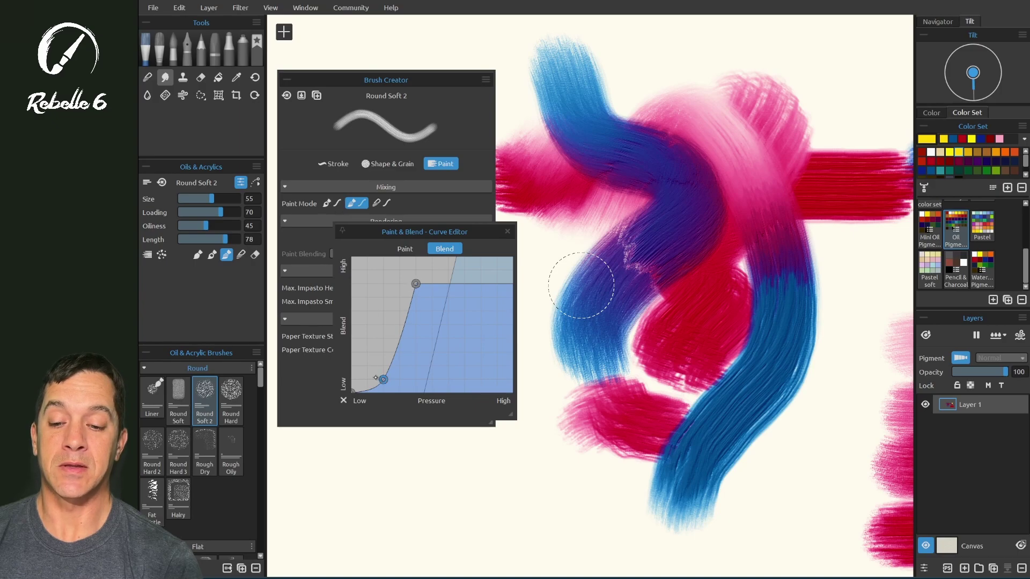
{"action": "left_click_drag", "start_coordinate": [380, 379], "coordinate": [324, 367]}
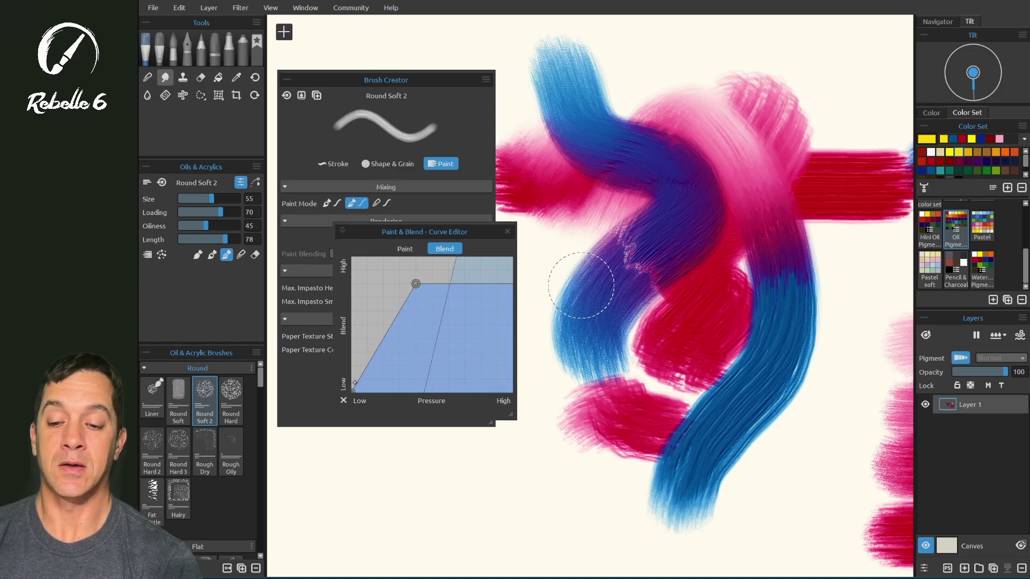
{"action": "key", "text": "ctrl+z"}
Paint short test strokes over the lower part of the painting and lower the Blend curve's low-pressure point to near Low
{"action": "mouse_move", "coordinate": [552, 429]}
{"action": "left_mouse_down"}
{"action": "mouse_move", "coordinate": [622, 333]}
{"action": "mouse_move", "coordinate": [735, 258]}
{"action": "mouse_move", "coordinate": [820, 284]}
{"action": "mouse_move", "coordinate": [858, 359]}
{"action": "mouse_move", "coordinate": [778, 400]}
{"action": "mouse_move", "coordinate": [676, 349]}
{"action": "mouse_move", "coordinate": [614, 378]}
{"action": "mouse_move", "coordinate": [660, 424]}
{"action": "mouse_move", "coordinate": [729, 461]}
{"action": "mouse_move", "coordinate": [777, 397]}
{"action": "mouse_move", "coordinate": [673, 277]}
{"action": "mouse_move", "coordinate": [713, 146]}
{"action": "mouse_move", "coordinate": [826, 239]}
{"action": "mouse_move", "coordinate": [615, 363]}
{"action": "mouse_move", "coordinate": [730, 403]}
{"action": "left_mouse_up"}
{"action": "mouse_move", "coordinate": [568, 462]}
{"action": "left_mouse_down"}
{"action": "mouse_move", "coordinate": [654, 383]}
{"action": "mouse_move", "coordinate": [543, 429]}
{"action": "mouse_move", "coordinate": [563, 333]}
{"action": "mouse_move", "coordinate": [591, 386]}
{"action": "mouse_move", "coordinate": [609, 478]}
{"action": "mouse_move", "coordinate": [660, 351]}
{"action": "left_mouse_up"}
{"action": "mouse_move", "coordinate": [605, 331]}
{"action": "left_mouse_down"}
{"action": "mouse_move", "coordinate": [633, 361]}
{"action": "mouse_move", "coordinate": [704, 401]}
{"action": "mouse_move", "coordinate": [726, 443]}
{"action": "mouse_move", "coordinate": [701, 404]}
{"action": "mouse_move", "coordinate": [631, 347]}
{"action": "mouse_move", "coordinate": [616, 316]}
{"action": "mouse_move", "coordinate": [620, 367]}
{"action": "left_mouse_up"}
{"action": "left_click_drag", "start_coordinate": [383, 291], "coordinate": [383, 380]}
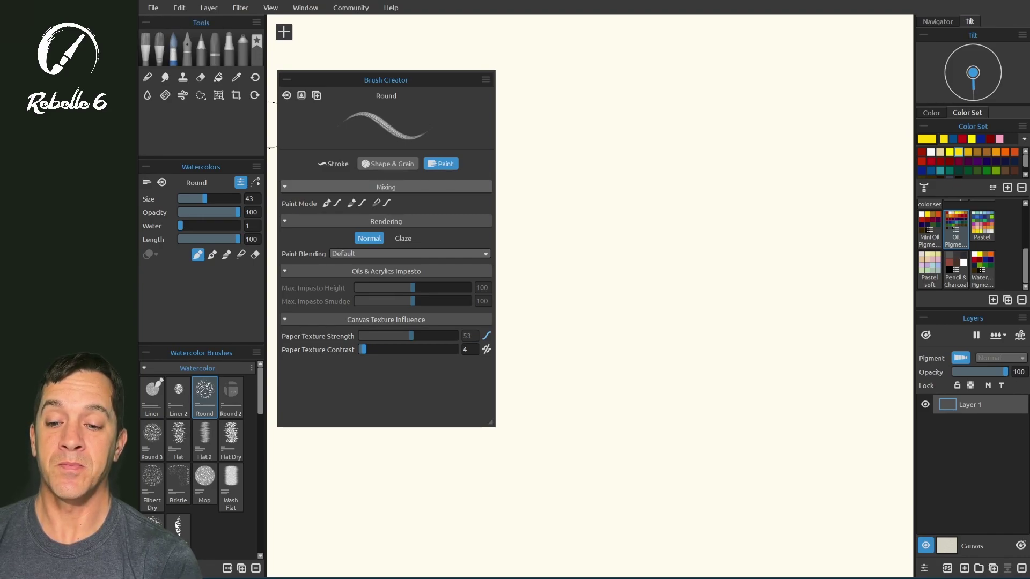
Paint parallel diagonal watercolour strokes on the blank canvas: three yellow, two red and two blue
{"action": "left_click_drag", "start_coordinate": [528, 242], "coordinate": [761, 115]}
{"action": "left_click_drag", "start_coordinate": [535, 290], "coordinate": [772, 151]}
{"action": "left_click_drag", "start_coordinate": [536, 330], "coordinate": [773, 194]}
{"action": "left_click", "coordinate": [922, 161]}
{"action": "left_click_drag", "start_coordinate": [562, 348], "coordinate": [796, 209]}
{"action": "left_click_drag", "start_coordinate": [585, 369], "coordinate": [813, 228]}
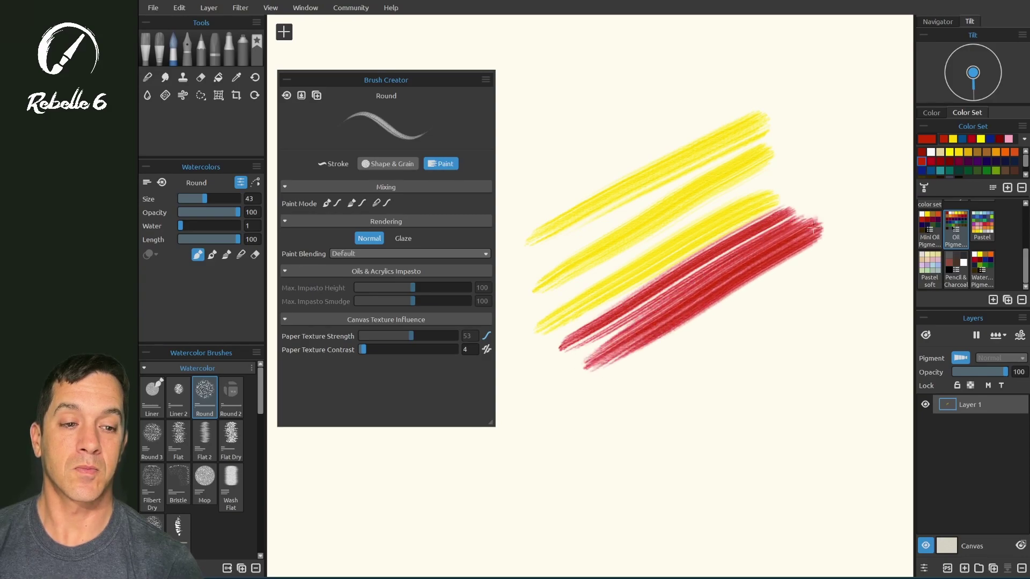
{"action": "left_click", "coordinate": [921, 171]}
{"action": "left_click_drag", "start_coordinate": [620, 405], "coordinate": [839, 248]}
{"action": "left_click_drag", "start_coordinate": [650, 424], "coordinate": [852, 264]}
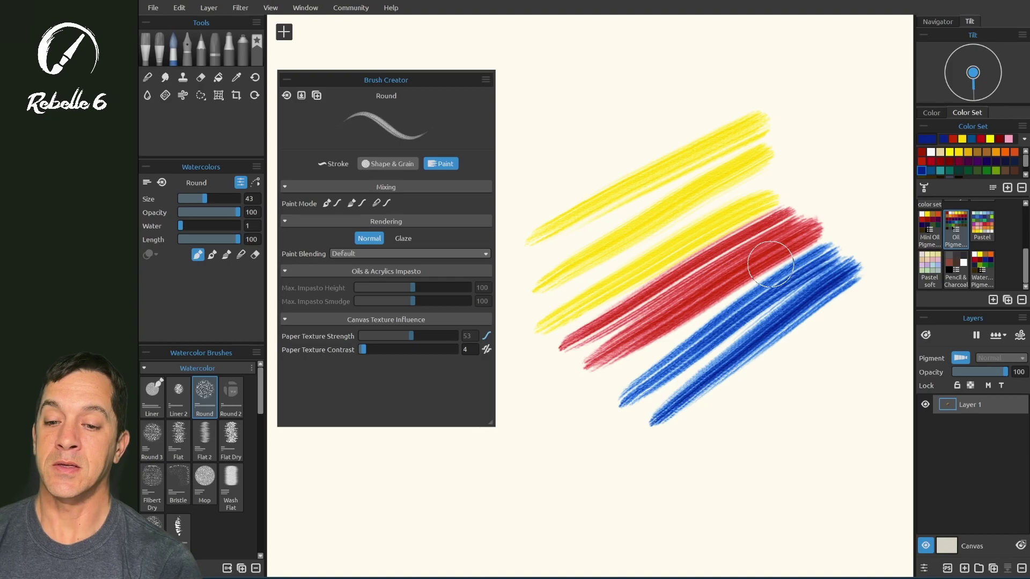
Switch the rendering to Glaze and paint two blue strokes across the coloured lines, one with Default blending and one with a darkening mode
{"action": "left_click", "coordinate": [401, 253]}
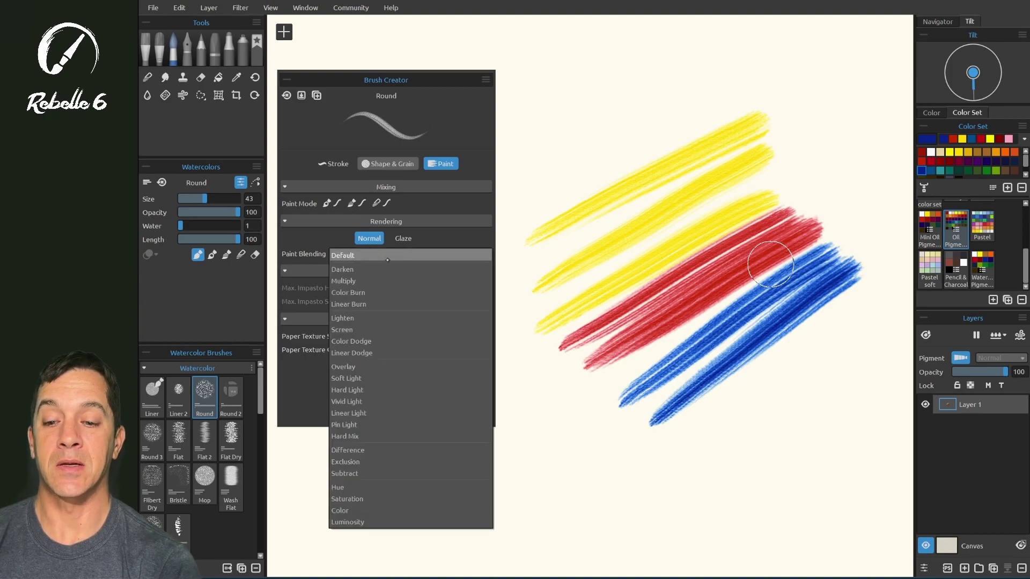
{"action": "left_click", "coordinate": [365, 270]}
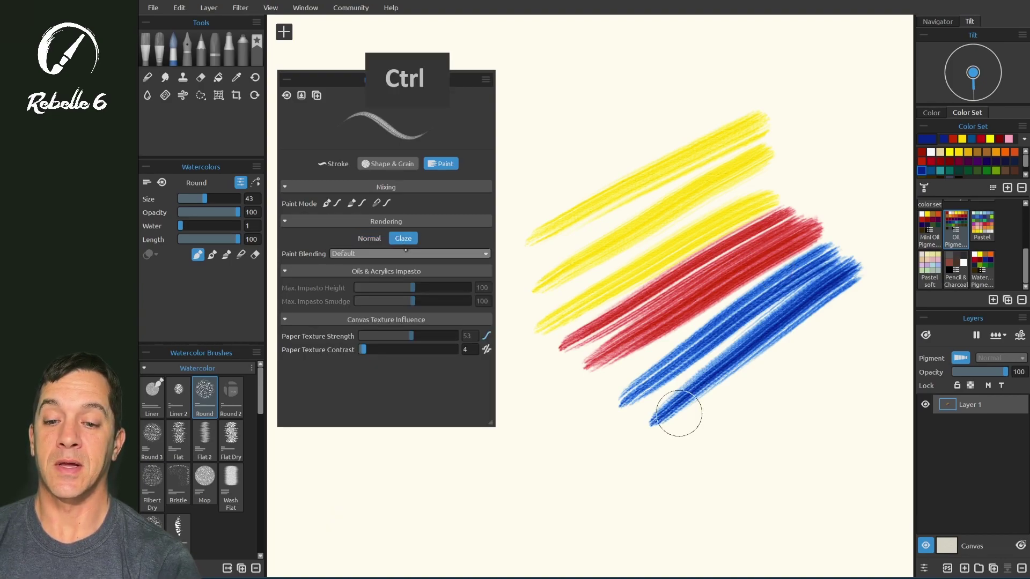
{"action": "mouse_move", "coordinate": [526, 189]}
{"action": "left_mouse_down"}
{"action": "mouse_move", "coordinate": [703, 439]}
{"action": "mouse_move", "coordinate": [696, 419]}
{"action": "left_mouse_up"}
{"action": "left_click", "coordinate": [426, 251]}
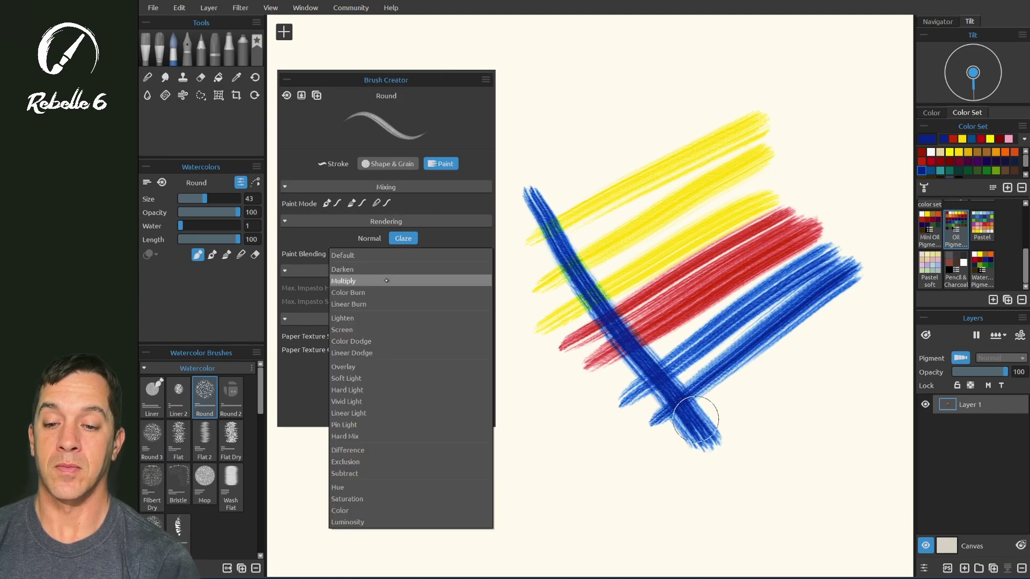
{"action": "left_click", "coordinate": [365, 268]}
{"action": "left_click_drag", "start_coordinate": [561, 170], "coordinate": [748, 432]}
Paint two more parallel blue Glaze strokes across the lines, one with a lightening blending mode and one with Overlay
{"action": "left_click", "coordinate": [434, 253]}
{"action": "left_click", "coordinate": [424, 305]}
{"action": "left_click_drag", "start_coordinate": [589, 156], "coordinate": [751, 336]}
{"action": "left_click", "coordinate": [425, 253]}
{"action": "left_click", "coordinate": [365, 298]}
{"action": "mouse_move", "coordinate": [629, 141]}
{"action": "left_mouse_down"}
{"action": "mouse_move", "coordinate": [756, 274]}
{"action": "mouse_move", "coordinate": [824, 367]}
{"action": "left_mouse_up"}
Continue the row of blue crossing strokes with a different paint blending mode for each, including Difference and Hue
{"action": "left_click", "coordinate": [408, 253]}
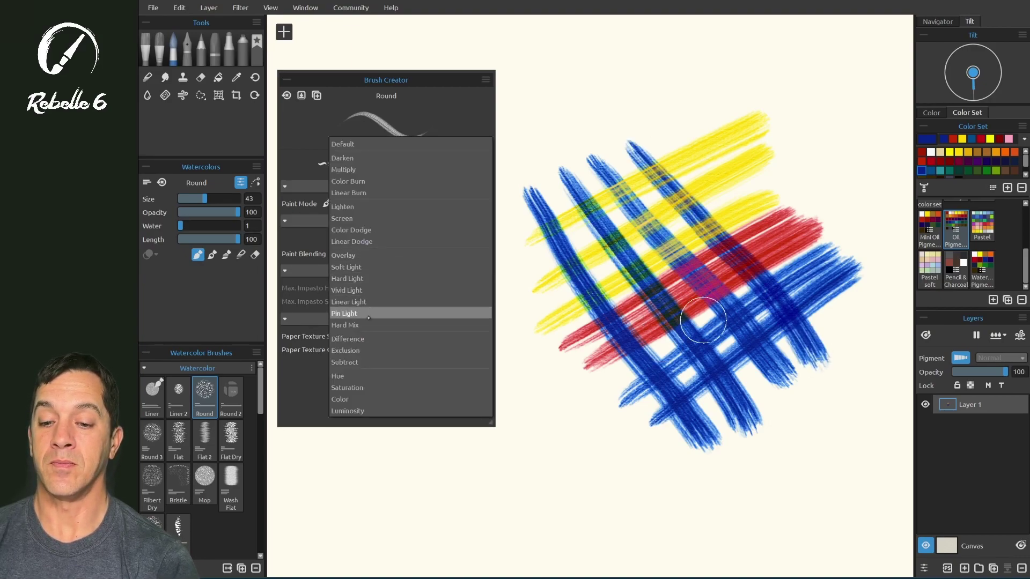
{"action": "left_click", "coordinate": [371, 339]}
{"action": "mouse_move", "coordinate": [660, 128]}
{"action": "left_mouse_down"}
{"action": "mouse_move", "coordinate": [807, 261]}
{"action": "mouse_move", "coordinate": [858, 325]}
{"action": "left_mouse_up"}
{"action": "left_click", "coordinate": [408, 253]}
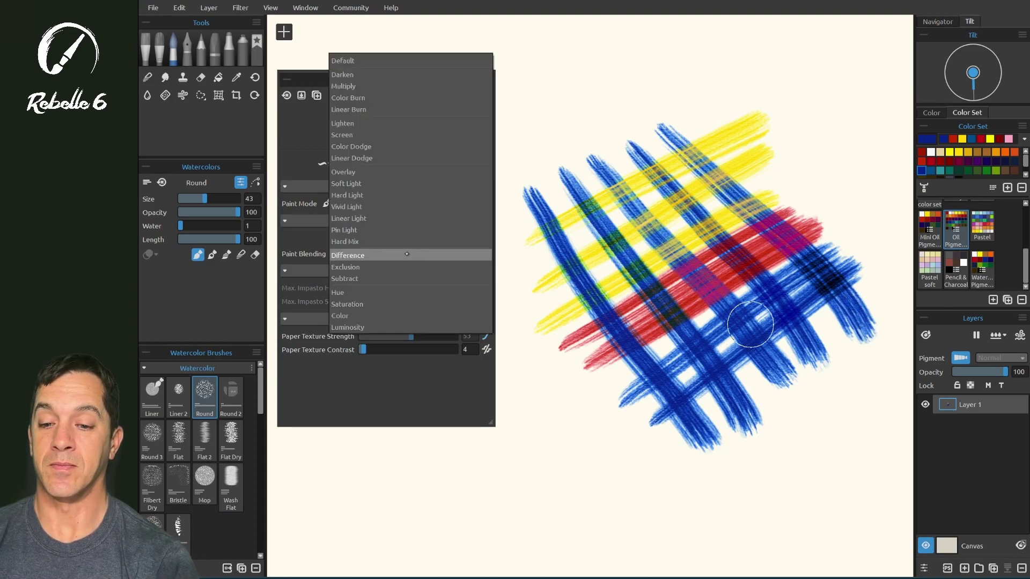
{"action": "left_click", "coordinate": [372, 290]}
{"action": "mouse_move", "coordinate": [715, 104]}
{"action": "left_mouse_down"}
{"action": "mouse_move", "coordinate": [859, 237]}
{"action": "mouse_move", "coordinate": [888, 298]}
{"action": "left_mouse_up"}
{"action": "left_click", "coordinate": [395, 254]}
{"action": "left_click", "coordinate": [375, 242]}
{"action": "mouse_move", "coordinate": [767, 115]}
{"action": "left_mouse_down"}
{"action": "mouse_move", "coordinate": [609, 241]}
{"action": "mouse_move", "coordinate": [804, 161]}
{"action": "mouse_move", "coordinate": [789, 209]}
{"action": "mouse_move", "coordinate": [641, 364]}
{"action": "mouse_move", "coordinate": [665, 413]}
{"action": "mouse_move", "coordinate": [852, 257]}
{"action": "mouse_move", "coordinate": [859, 311]}
{"action": "left_mouse_up"}
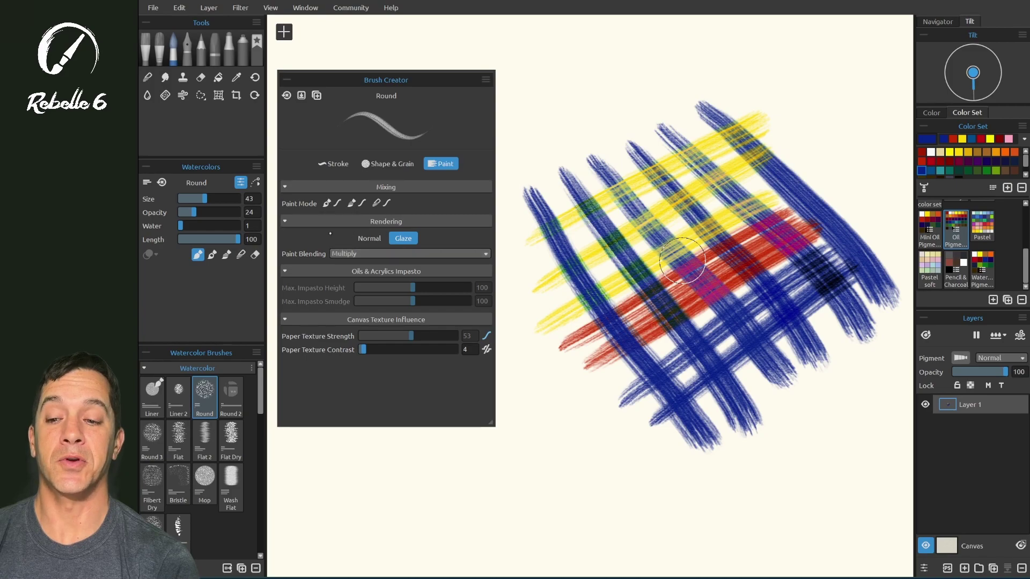
Paint translucent blue patches at 24 opacity over the yellow and red lines, using Multiply in Glaze and Screen in Normal rendering
{"action": "mouse_move", "coordinate": [561, 226]}
{"action": "left_mouse_down"}
{"action": "mouse_move", "coordinate": [660, 213]}
{"action": "mouse_move", "coordinate": [532, 238]}
{"action": "mouse_move", "coordinate": [646, 239]}
{"action": "mouse_move", "coordinate": [558, 268]}
{"action": "mouse_move", "coordinate": [663, 254]}
{"action": "left_mouse_up"}
{"action": "left_click_drag", "start_coordinate": [591, 268], "coordinate": [554, 280]}
{"action": "left_click_drag", "start_coordinate": [701, 273], "coordinate": [632, 290]}
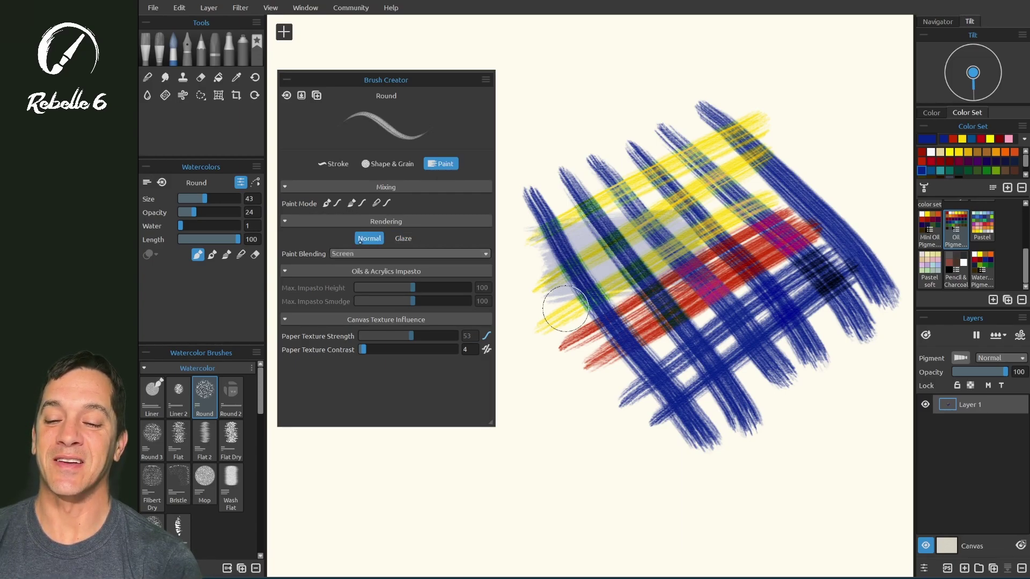
{"action": "mouse_move", "coordinate": [568, 306]}
{"action": "left_mouse_down"}
{"action": "mouse_move", "coordinate": [627, 258]}
{"action": "mouse_move", "coordinate": [594, 311]}
{"action": "mouse_move", "coordinate": [630, 258]}
{"action": "mouse_move", "coordinate": [592, 304]}
{"action": "mouse_move", "coordinate": [622, 310]}
{"action": "left_mouse_up"}
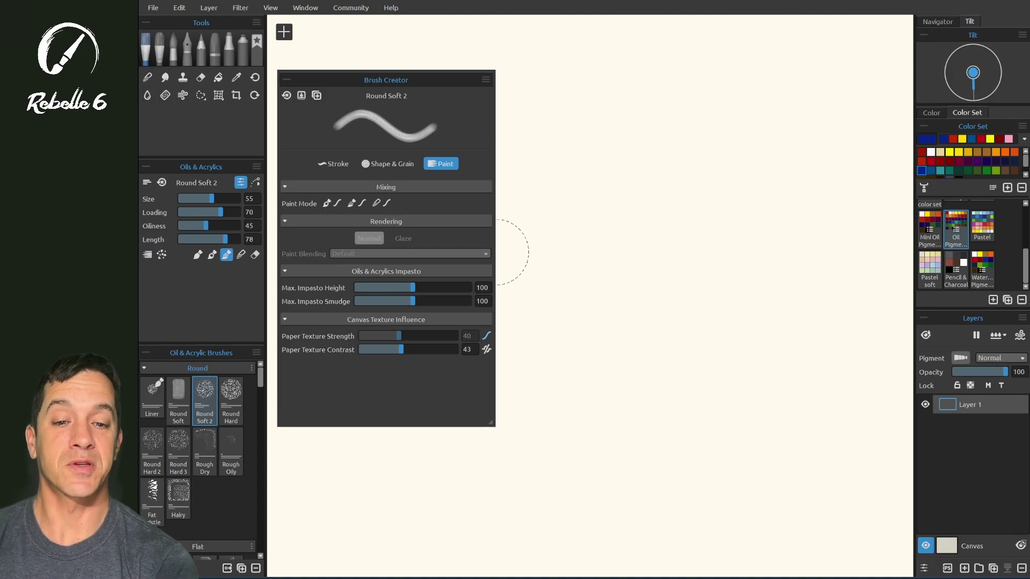
Paint four stacked horizontal blue oil strokes with Max. Impasto Height at 100, a much lower value, about 103, and 200
{"action": "left_click_drag", "start_coordinate": [568, 173], "coordinate": [825, 164]}
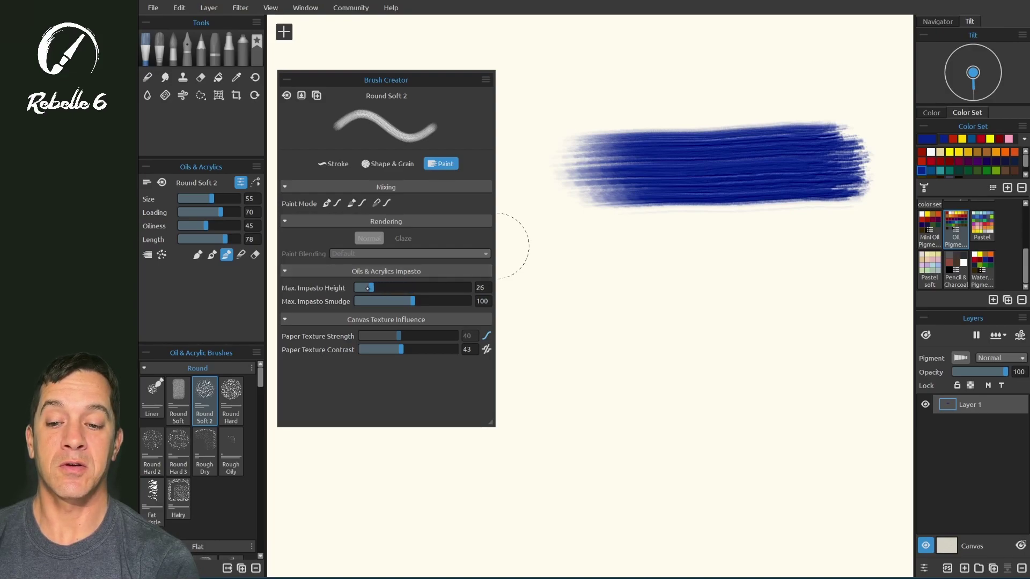
{"action": "left_click_drag", "start_coordinate": [569, 253], "coordinate": [877, 246]}
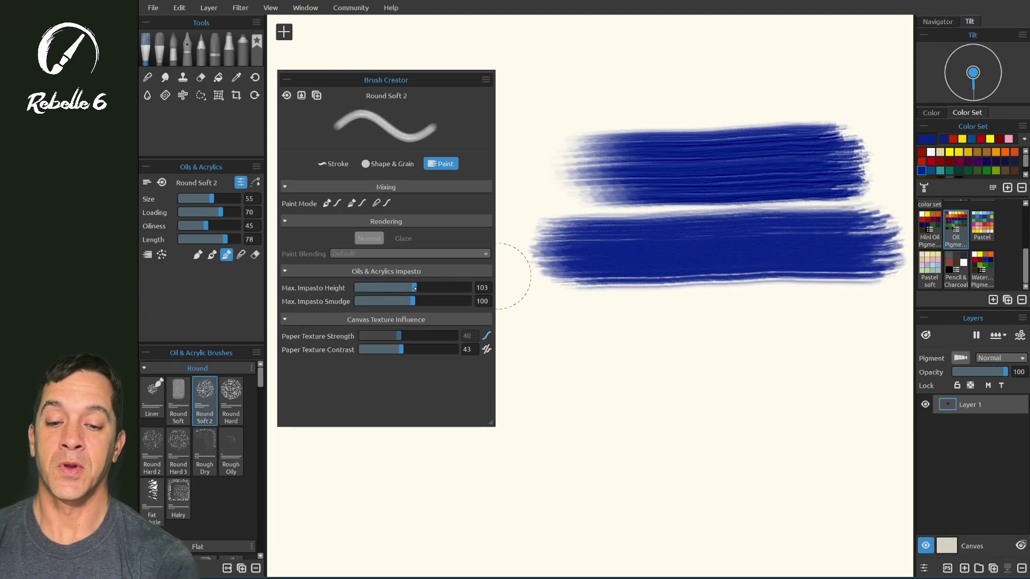
{"action": "left_click_drag", "start_coordinate": [563, 312], "coordinate": [864, 305]}
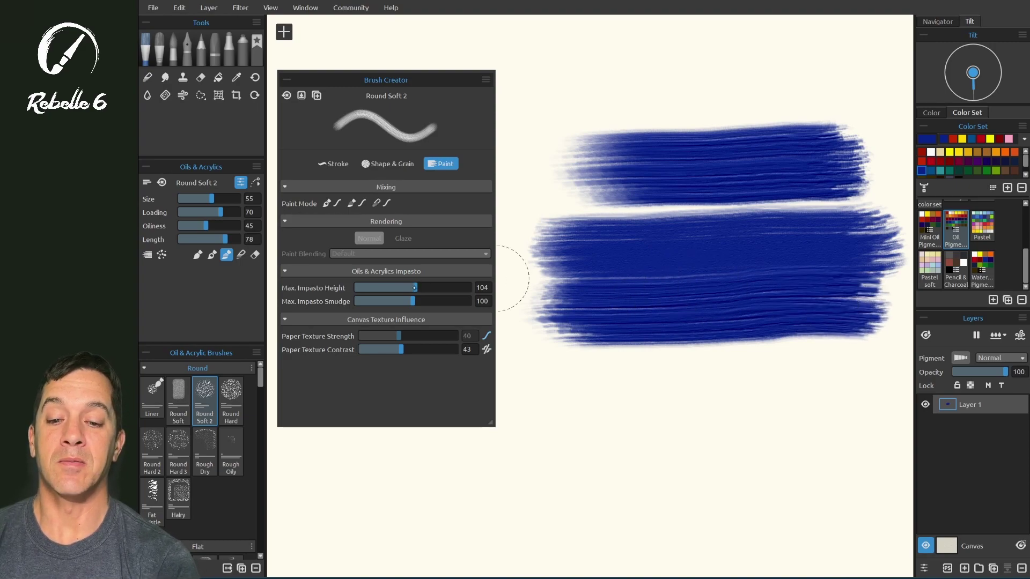
{"action": "left_click_drag", "start_coordinate": [543, 380], "coordinate": [880, 369]}
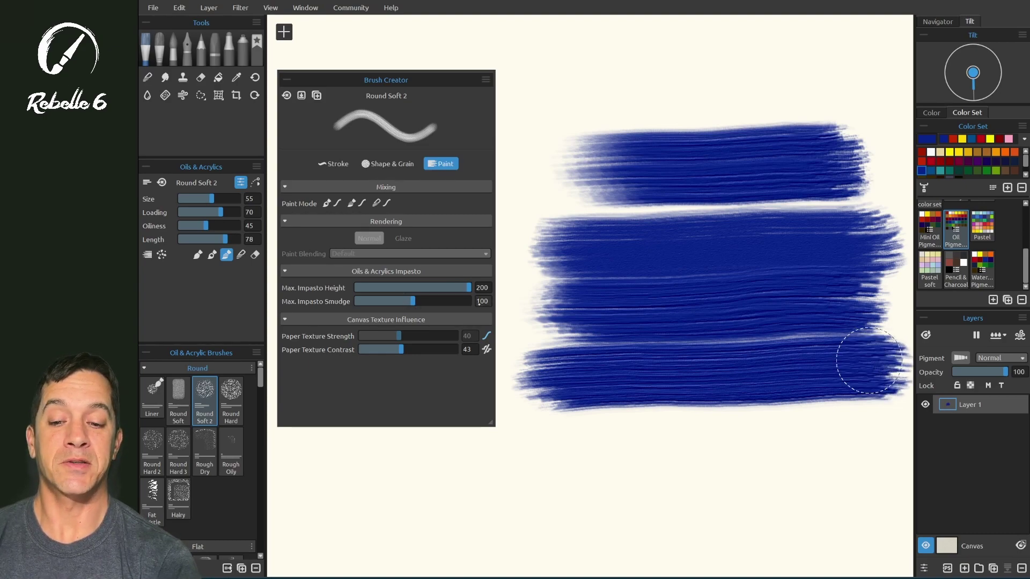
{"action": "scroll", "coordinate": [525, 330], "scroll_direction": "down", "scroll_amount": 10}
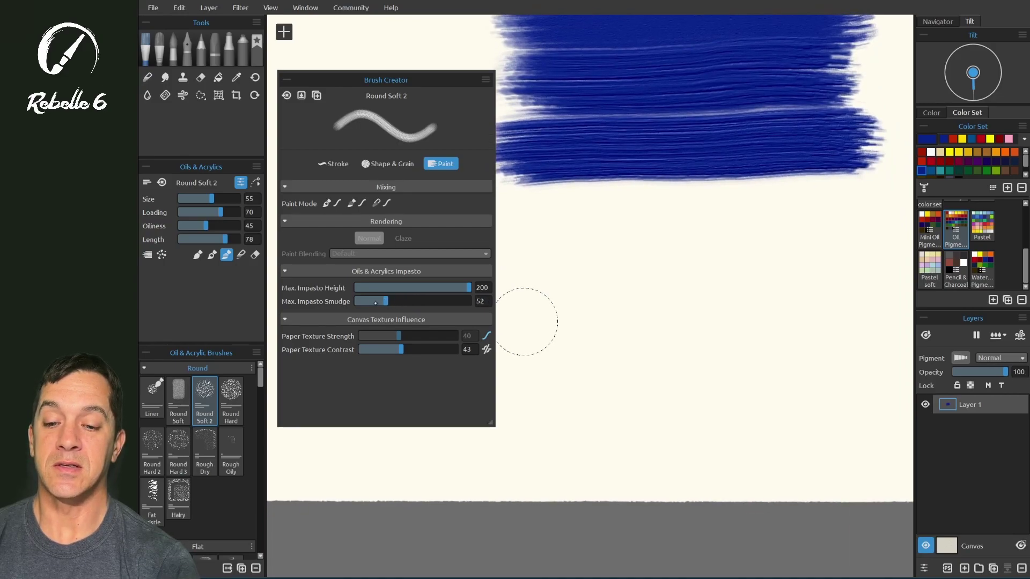
Paint three horizontal blue strokes with Max. Impasto Height at 200 and Max. Impasto Smudge at 0, 96 and its maximum
{"action": "left_click_drag", "start_coordinate": [519, 249], "coordinate": [866, 243]}
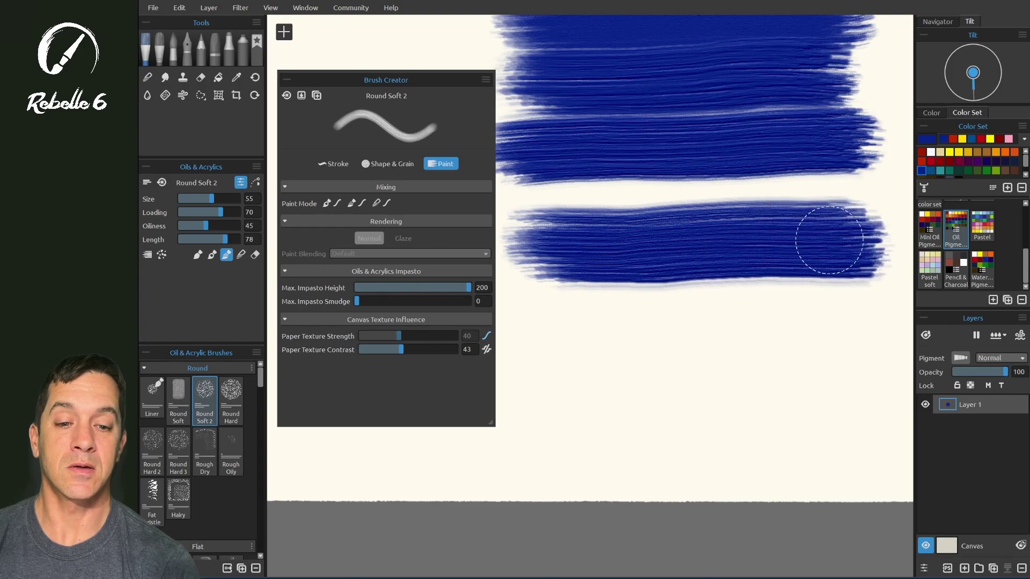
{"action": "scroll", "coordinate": [716, 235], "scroll_direction": "up", "scroll_amount": 1}
{"action": "scroll", "coordinate": [716, 235], "scroll_direction": "up", "scroll_amount": 3}
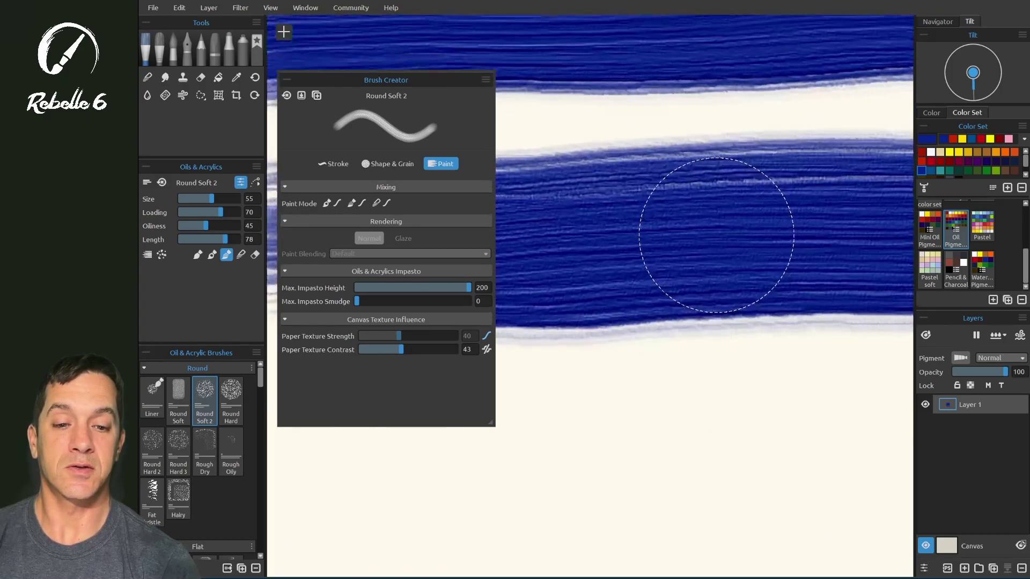
{"action": "scroll", "coordinate": [716, 235], "scroll_direction": "down", "scroll_amount": 2}
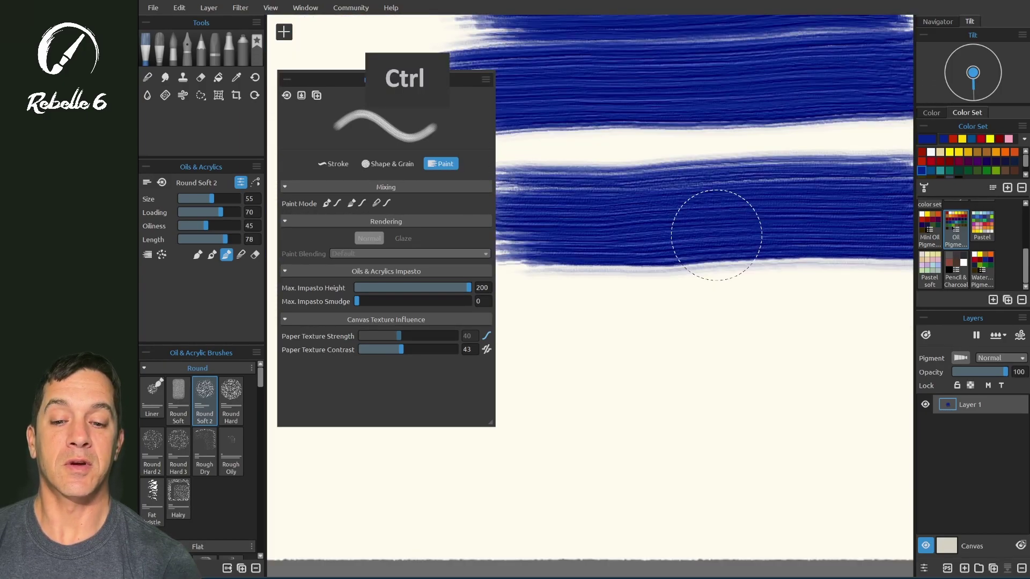
{"action": "left_click_drag", "start_coordinate": [357, 301], "coordinate": [412, 301]}
{"action": "left_click_drag", "start_coordinate": [511, 330], "coordinate": [906, 321]}
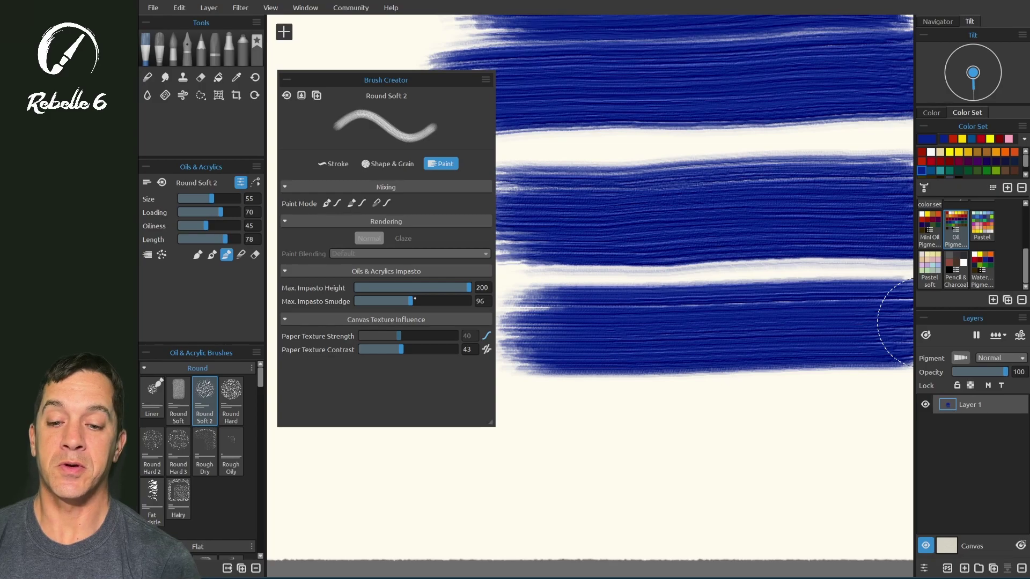
{"action": "left_click_drag", "start_coordinate": [411, 301], "coordinate": [484, 301]}
{"action": "mouse_move", "coordinate": [515, 423]}
{"action": "left_mouse_down"}
{"action": "mouse_move", "coordinate": [882, 413]}
{"action": "mouse_move", "coordinate": [901, 389]}
{"action": "left_mouse_up"}
{"action": "scroll", "coordinate": [885, 389], "scroll_direction": "up", "scroll_amount": 3}
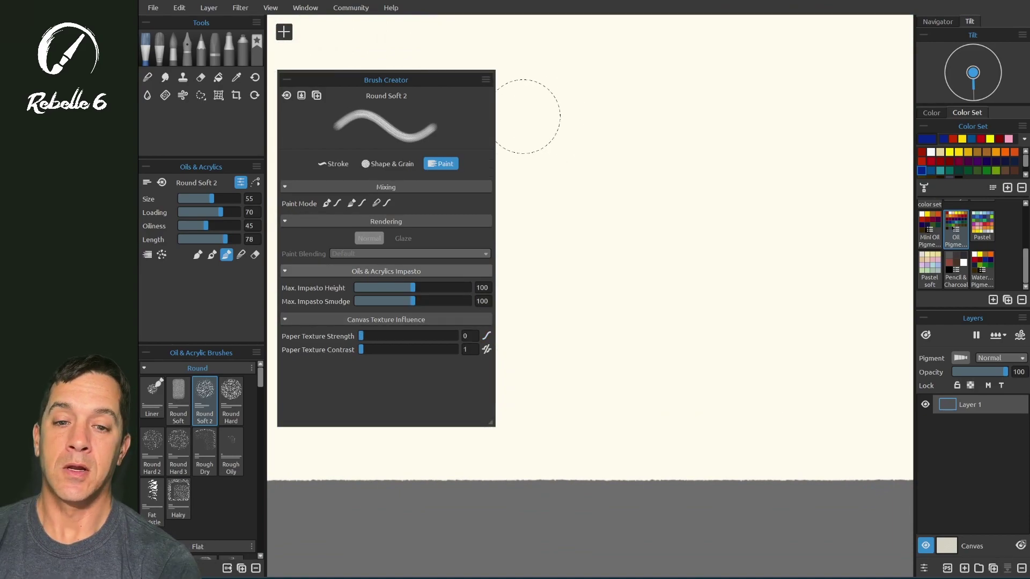
Paint two blue strokes in the current paint mode and two in the first paint mode for comparison, clearing the layer after comparing
{"action": "left_click_drag", "start_coordinate": [599, 118], "coordinate": [892, 114]}
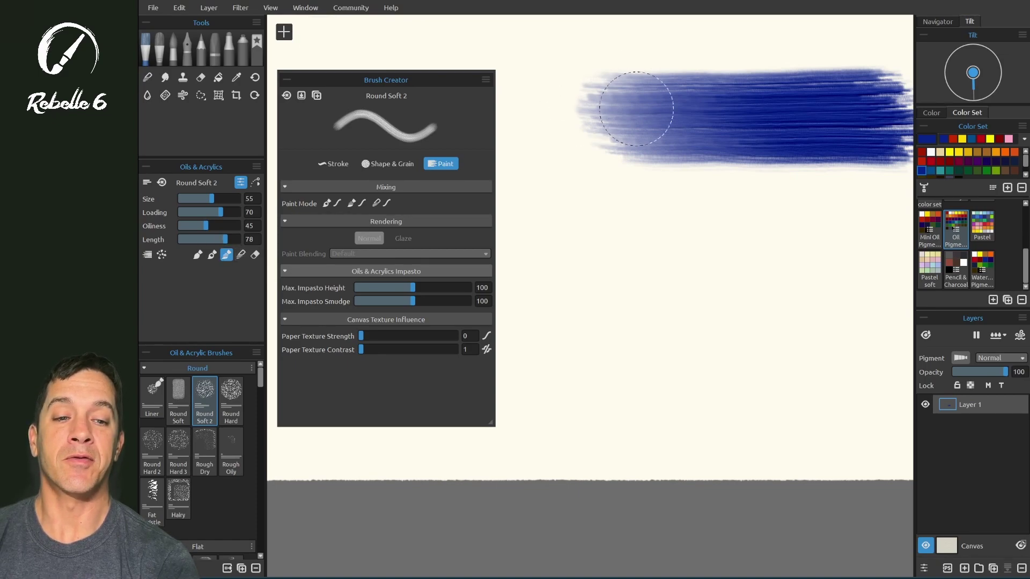
{"action": "left_click_drag", "start_coordinate": [536, 215], "coordinate": [896, 215]}
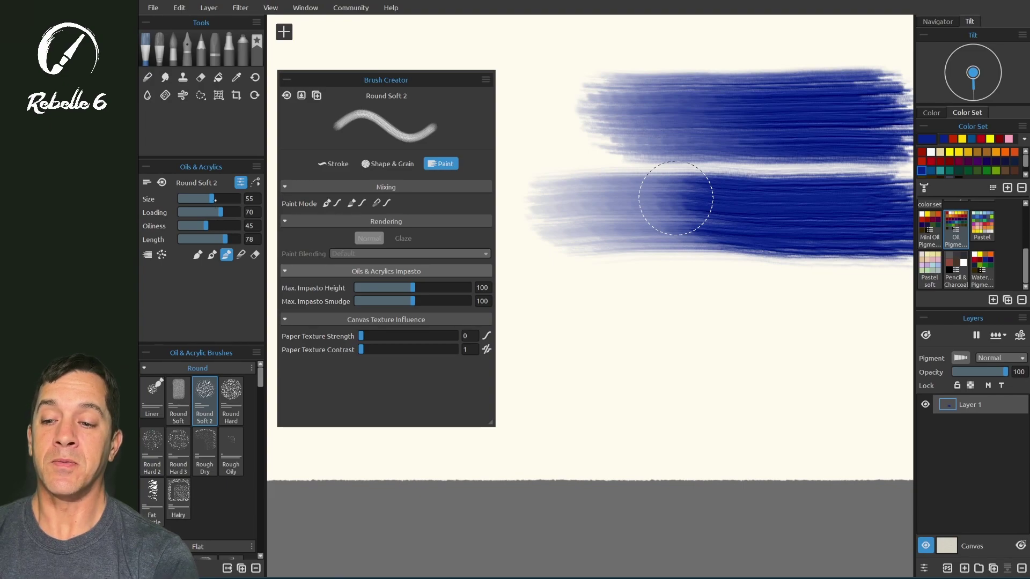
{"action": "left_click", "coordinate": [197, 255]}
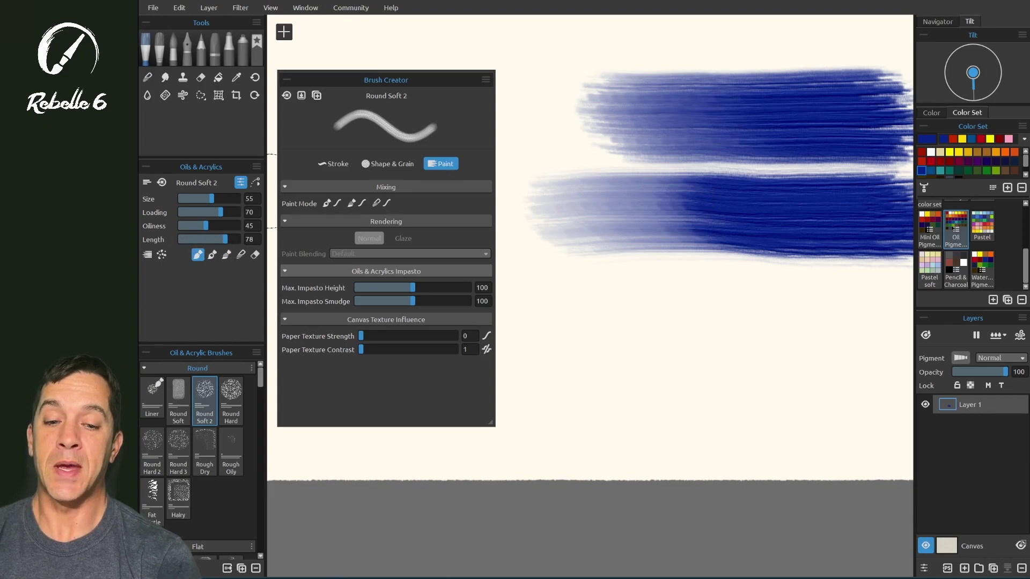
{"action": "left_click_drag", "start_coordinate": [527, 297], "coordinate": [874, 301]}
{"action": "mouse_move", "coordinate": [523, 349]}
{"action": "left_mouse_down"}
{"action": "mouse_move", "coordinate": [517, 365]}
{"action": "mouse_move", "coordinate": [883, 370]}
{"action": "left_mouse_up"}
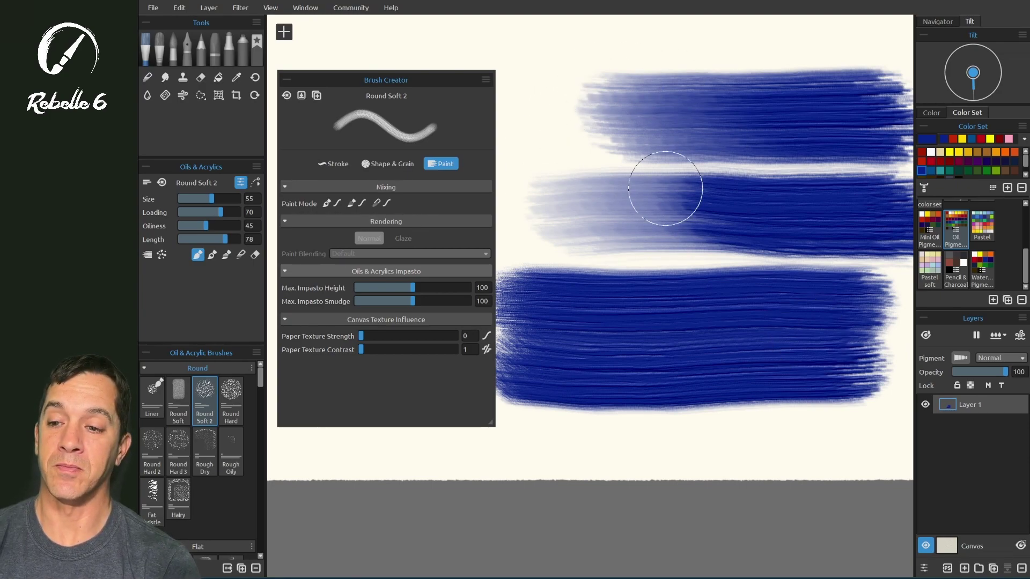
{"action": "key", "text": "Delete"}
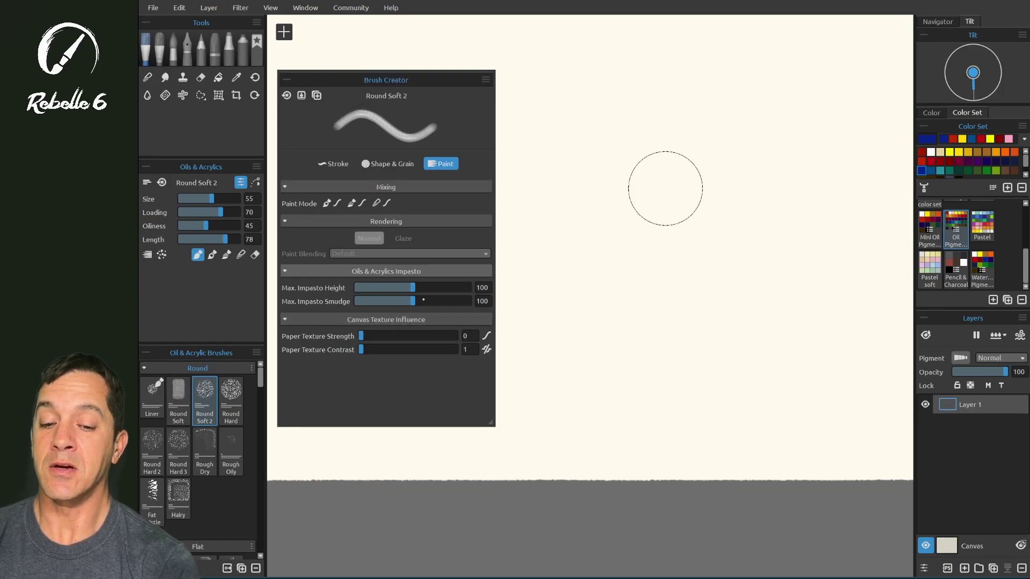
Paint one horizontal blue stroke and set the CA08 Canvas texture scale to 100%
{"action": "left_click_drag", "start_coordinate": [531, 140], "coordinate": [839, 138]}
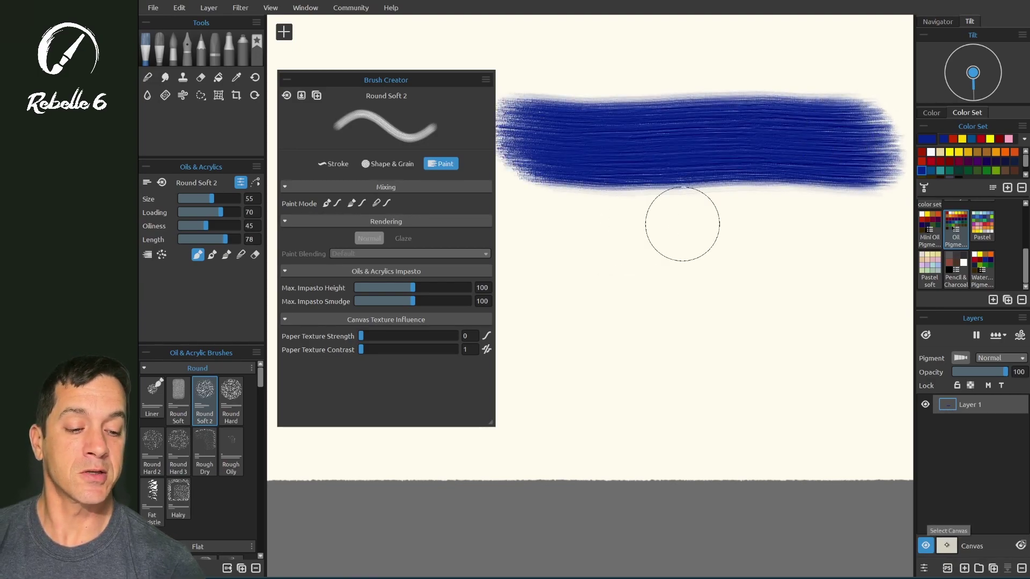
{"action": "left_click", "coordinate": [947, 546]}
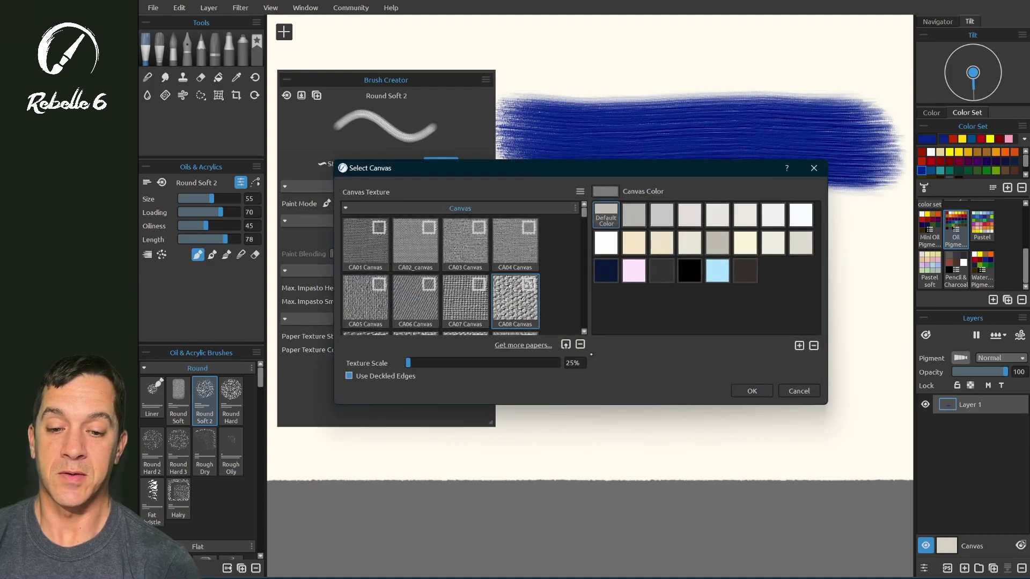
{"action": "left_click_drag", "start_coordinate": [447, 363], "coordinate": [446, 362]}
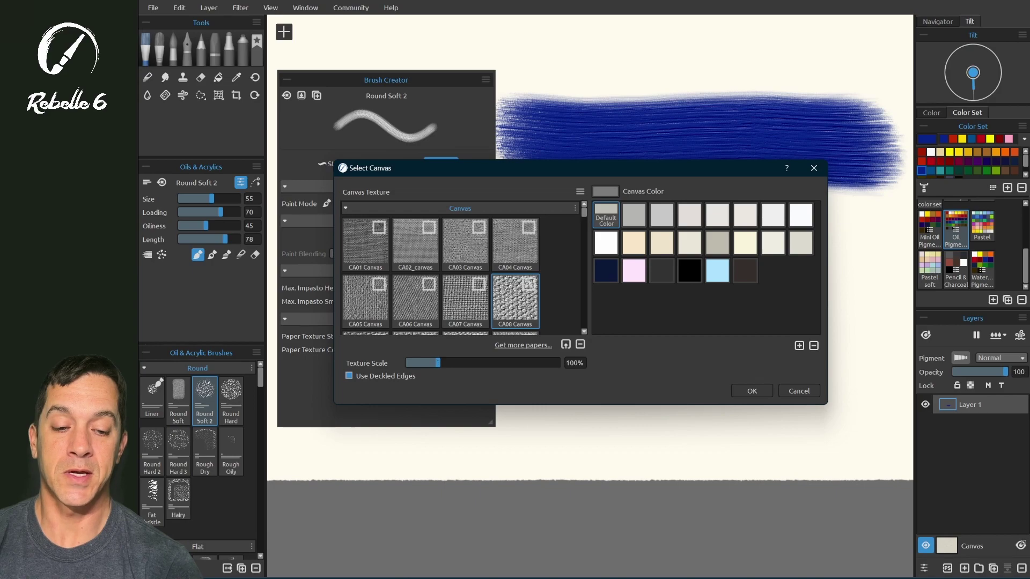
{"action": "left_click", "coordinate": [752, 391]}
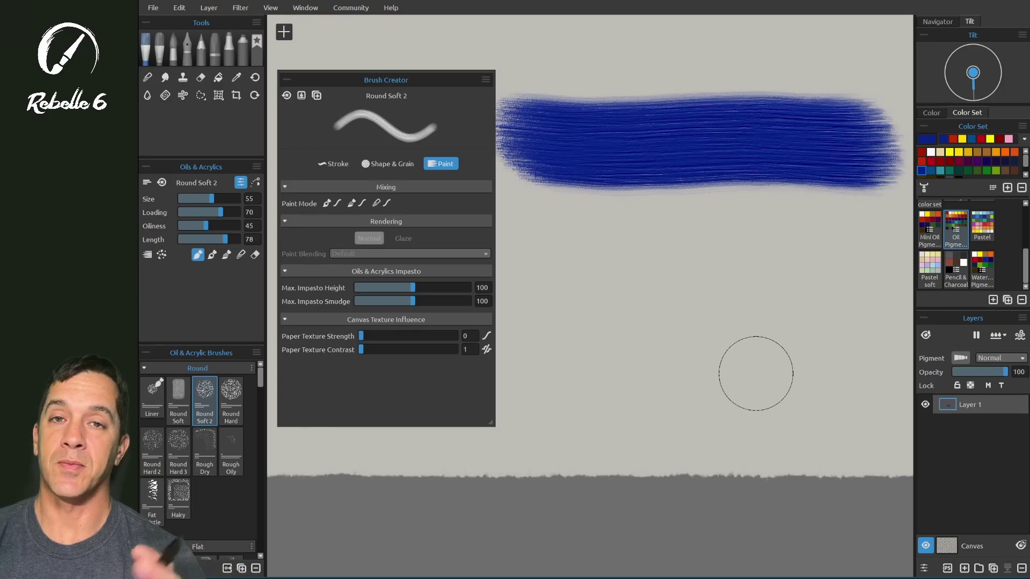
Set the canvas visibility's Paper Texture and Paint Texture to 5 in the visual settings
{"action": "scroll", "coordinate": [755, 373], "scroll_direction": "up", "scroll_amount": 3}
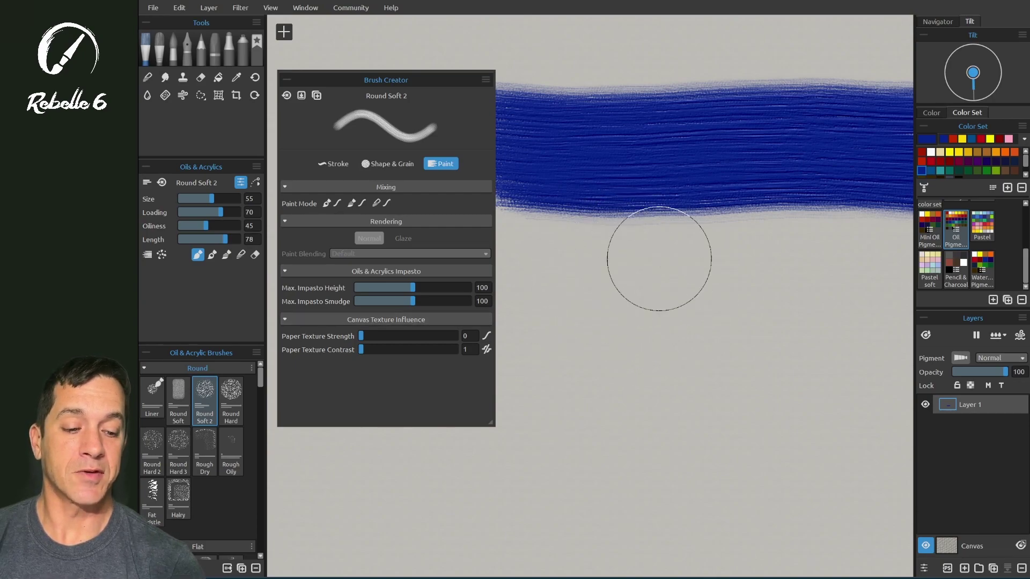
{"action": "left_click", "coordinate": [923, 568]}
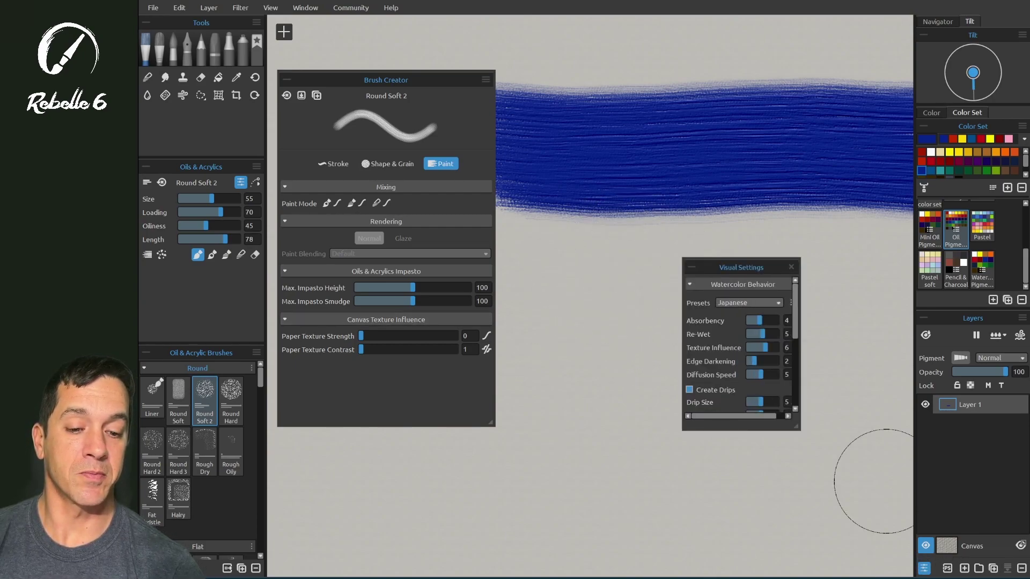
{"action": "scroll", "coordinate": [740, 348], "scroll_direction": "down", "scroll_amount": 3}
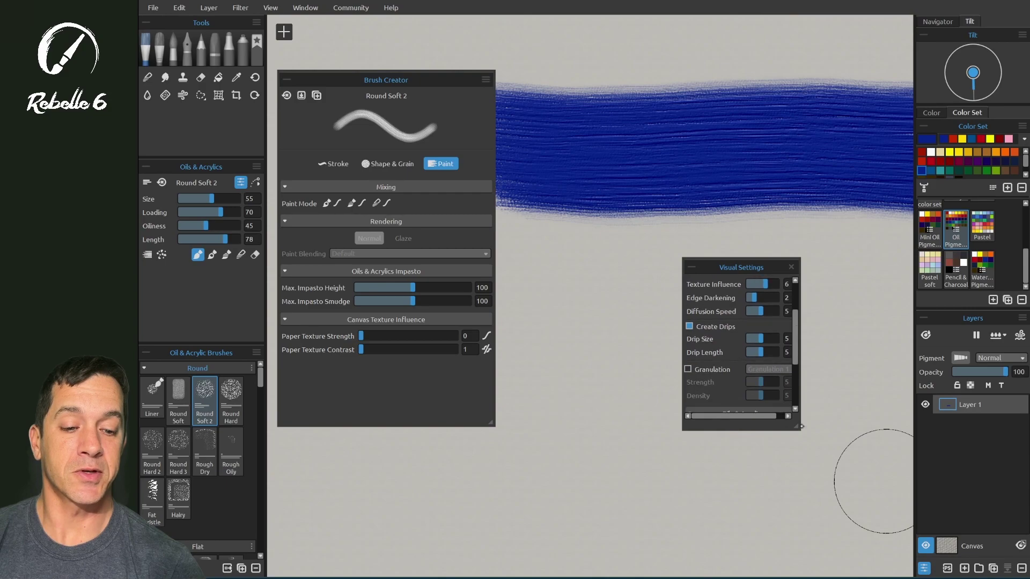
{"action": "mouse_move", "coordinate": [798, 427]}
{"action": "left_mouse_down"}
{"action": "mouse_move", "coordinate": [833, 436]}
{"action": "mouse_move", "coordinate": [814, 441]}
{"action": "left_mouse_up"}
{"action": "scroll", "coordinate": [752, 381], "scroll_direction": "down", "scroll_amount": 3}
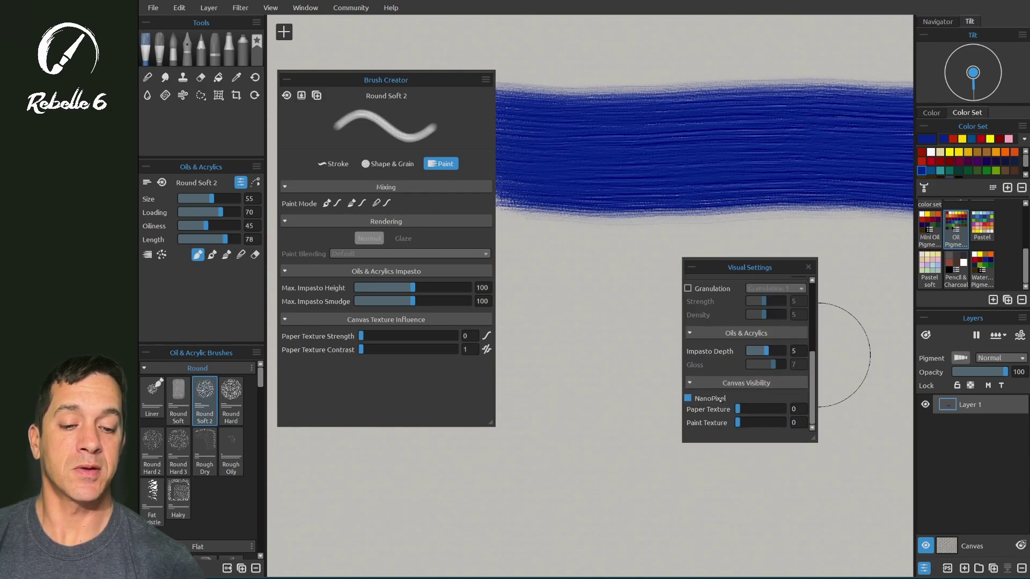
{"action": "left_click_drag", "start_coordinate": [738, 409], "coordinate": [759, 409]}
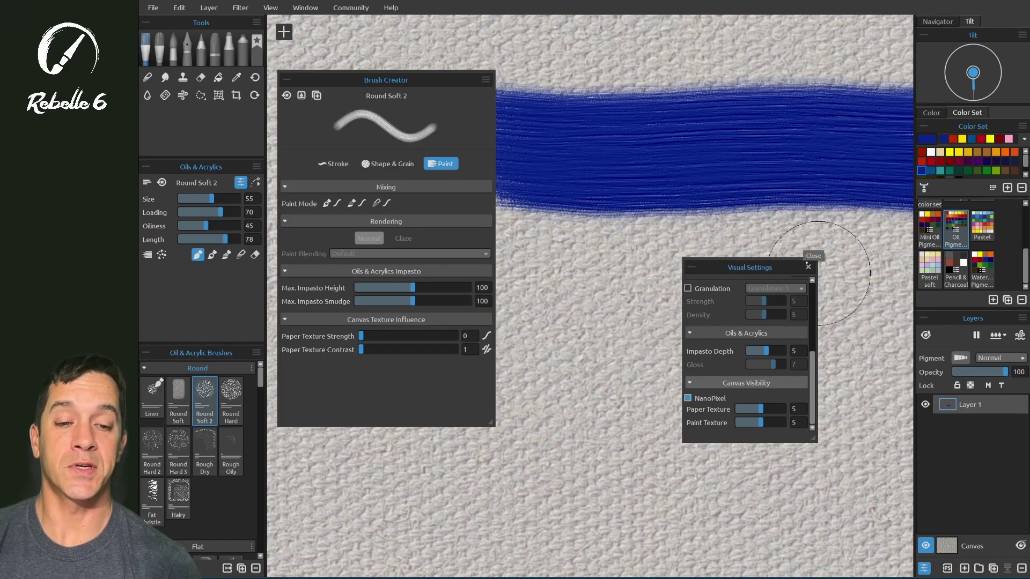
{"action": "left_click", "coordinate": [808, 266]}
Paint blue strokes across the woven canvas with Paper Texture Strength at 0 and at 51
{"action": "mouse_move", "coordinate": [499, 355]}
{"action": "left_mouse_down"}
{"action": "mouse_move", "coordinate": [861, 348]}
{"action": "mouse_move", "coordinate": [839, 341]}
{"action": "left_mouse_up"}
{"action": "scroll", "coordinate": [839, 341], "scroll_direction": "down", "scroll_amount": 5}
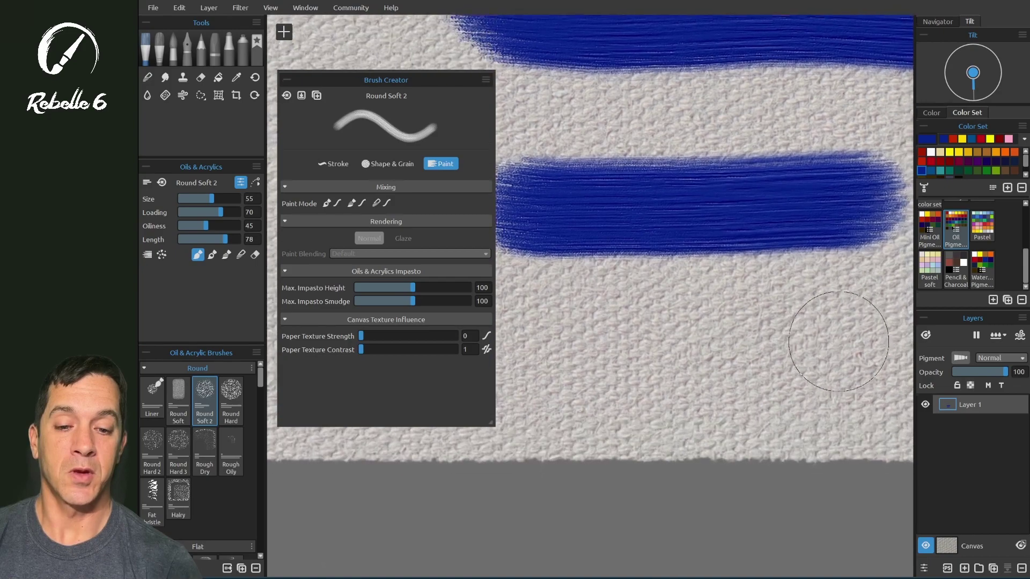
{"action": "left_click", "coordinate": [376, 335]}
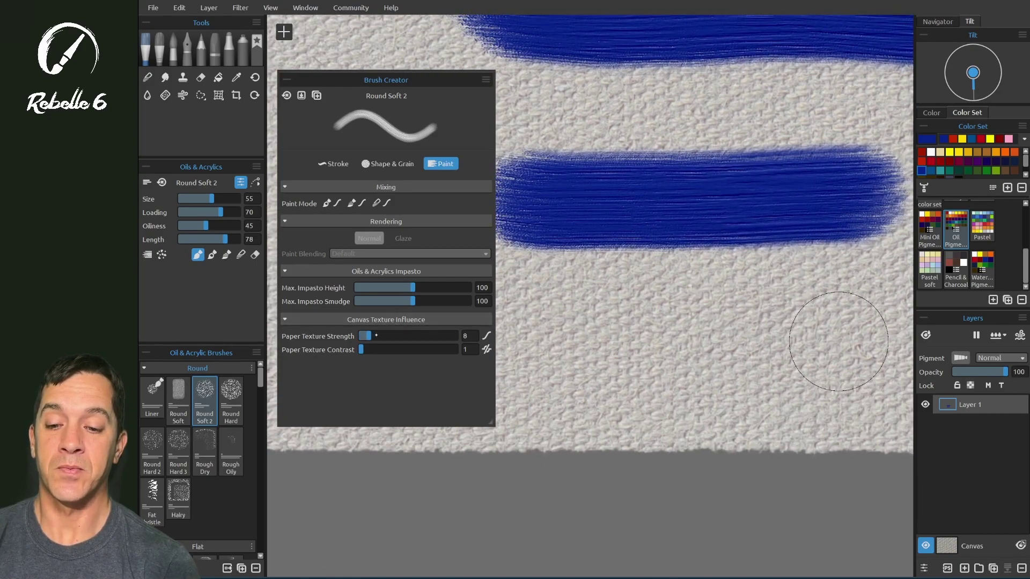
{"action": "mouse_move", "coordinate": [535, 311]}
{"action": "left_mouse_down"}
{"action": "mouse_move", "coordinate": [783, 309]}
{"action": "mouse_move", "coordinate": [882, 296]}
{"action": "left_mouse_up"}
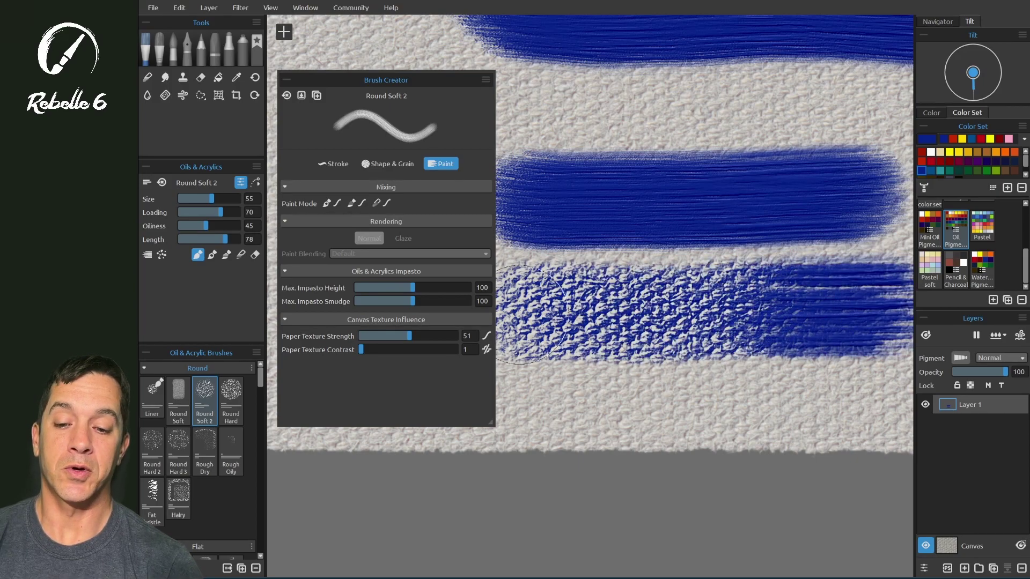
Check the Texture Strength pressure curve and paint another horizontal blue stroke below the textured one
{"action": "left_click", "coordinate": [486, 335]}
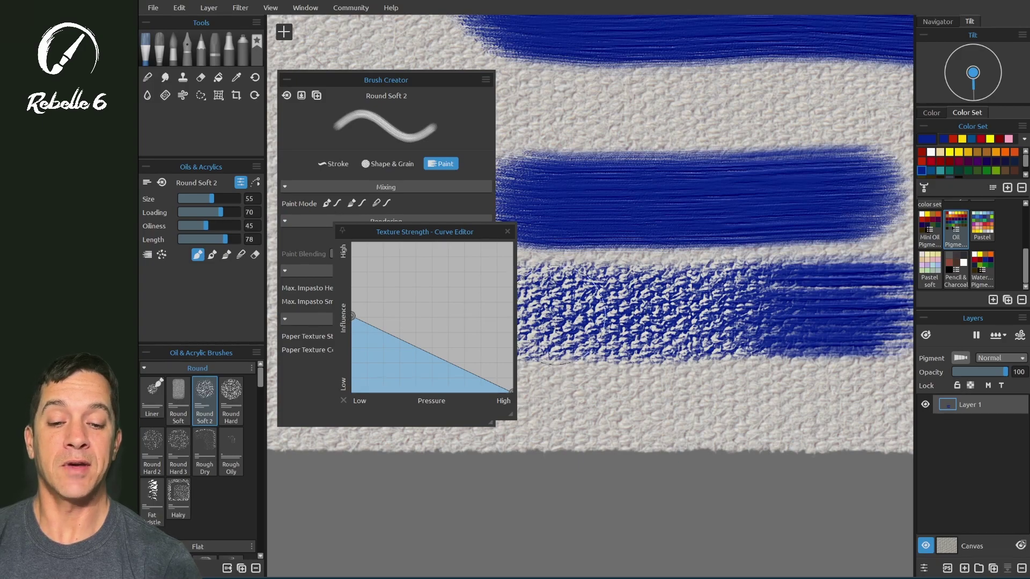
{"action": "left_click", "coordinate": [507, 231]}
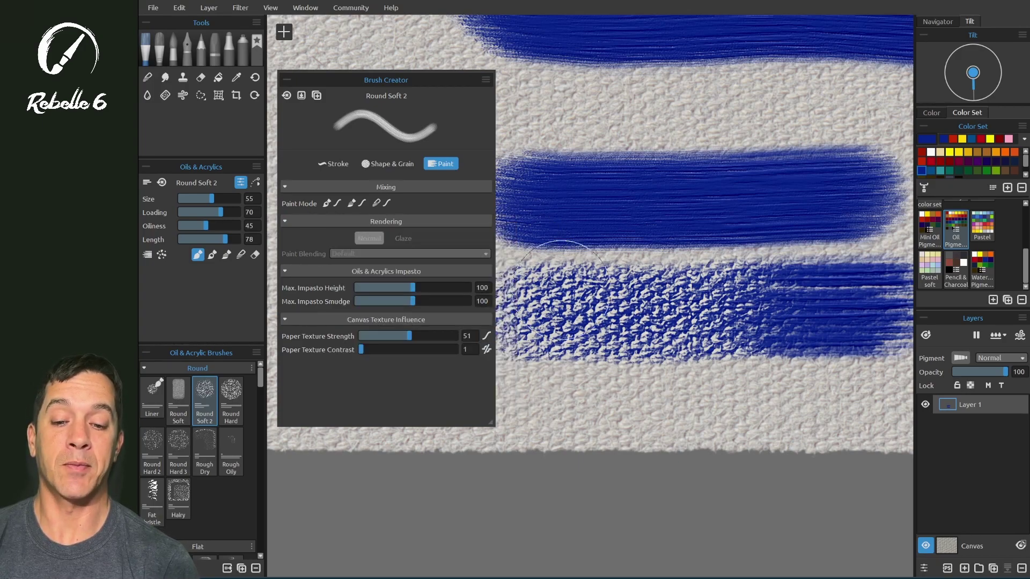
{"action": "left_click_drag", "start_coordinate": [521, 390], "coordinate": [884, 386]}
{"action": "left_click_drag", "start_coordinate": [558, 387], "coordinate": [823, 379]}
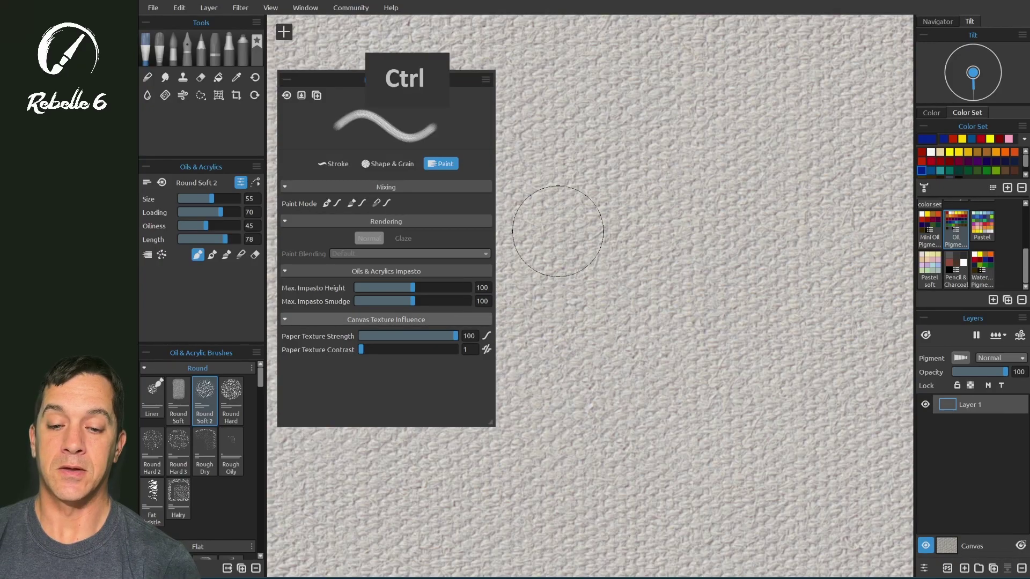
Paint a winding blue stroke at Paper Texture Strength 100, and lower the low-pressure end of the strength curve to 50
{"action": "left_click_drag", "start_coordinate": [525, 161], "coordinate": [633, 153]}
{"action": "mouse_move", "coordinate": [697, 155]}
{"action": "left_mouse_down"}
{"action": "mouse_move", "coordinate": [848, 177]}
{"action": "mouse_move", "coordinate": [896, 214]}
{"action": "mouse_move", "coordinate": [654, 241]}
{"action": "mouse_move", "coordinate": [543, 306]}
{"action": "mouse_move", "coordinate": [600, 373]}
{"action": "mouse_move", "coordinate": [732, 360]}
{"action": "mouse_move", "coordinate": [773, 442]}
{"action": "mouse_move", "coordinate": [558, 444]}
{"action": "mouse_move", "coordinate": [469, 467]}
{"action": "mouse_move", "coordinate": [536, 515]}
{"action": "mouse_move", "coordinate": [657, 510]}
{"action": "left_mouse_up"}
{"action": "left_click", "coordinate": [486, 336]}
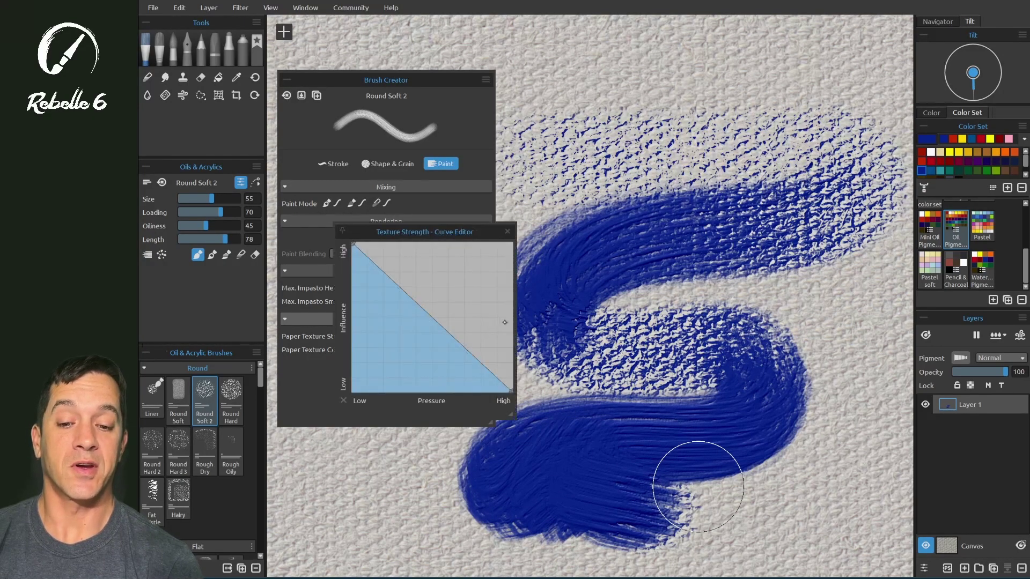
{"action": "left_click_drag", "start_coordinate": [353, 244], "coordinate": [352, 341]}
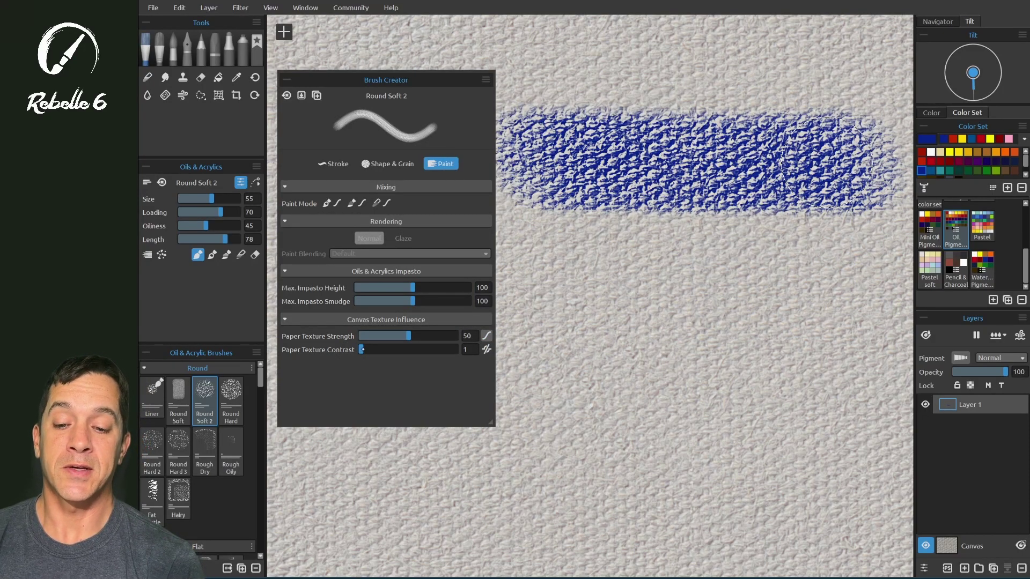
Paint one blue stroke with Light Texture and one with Dark Texture as the paper texture contrast mode, and clear the layer
{"action": "left_click", "coordinate": [486, 349]}
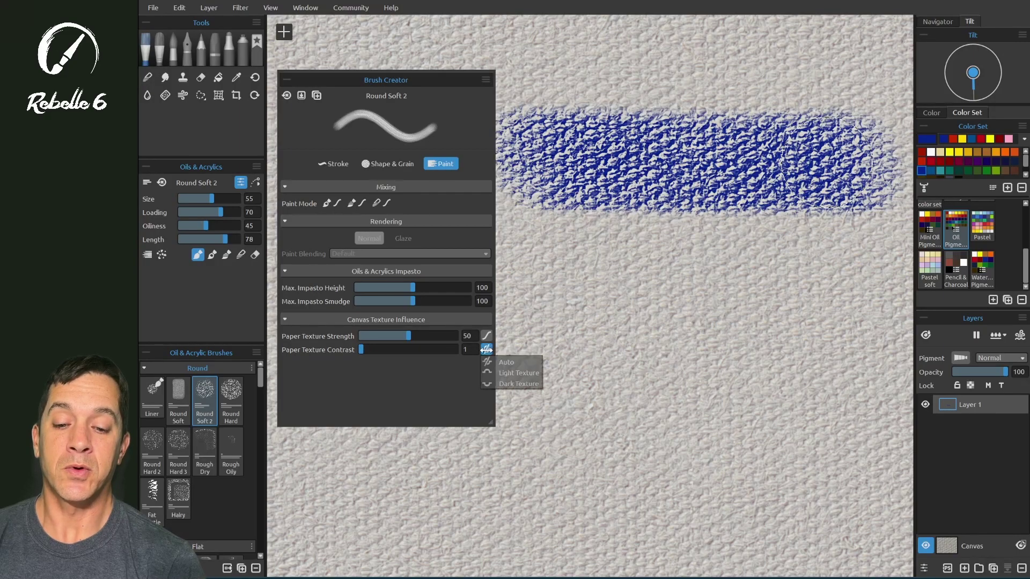
{"action": "left_click", "coordinate": [510, 373]}
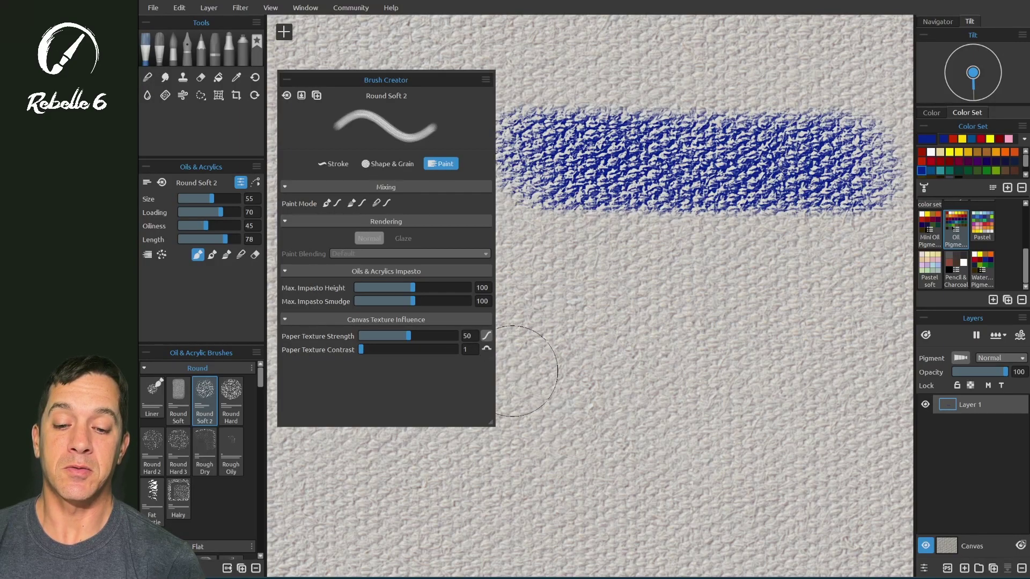
{"action": "mouse_move", "coordinate": [512, 279]}
{"action": "left_mouse_down"}
{"action": "mouse_move", "coordinate": [612, 285]}
{"action": "mouse_move", "coordinate": [890, 269]}
{"action": "left_mouse_up"}
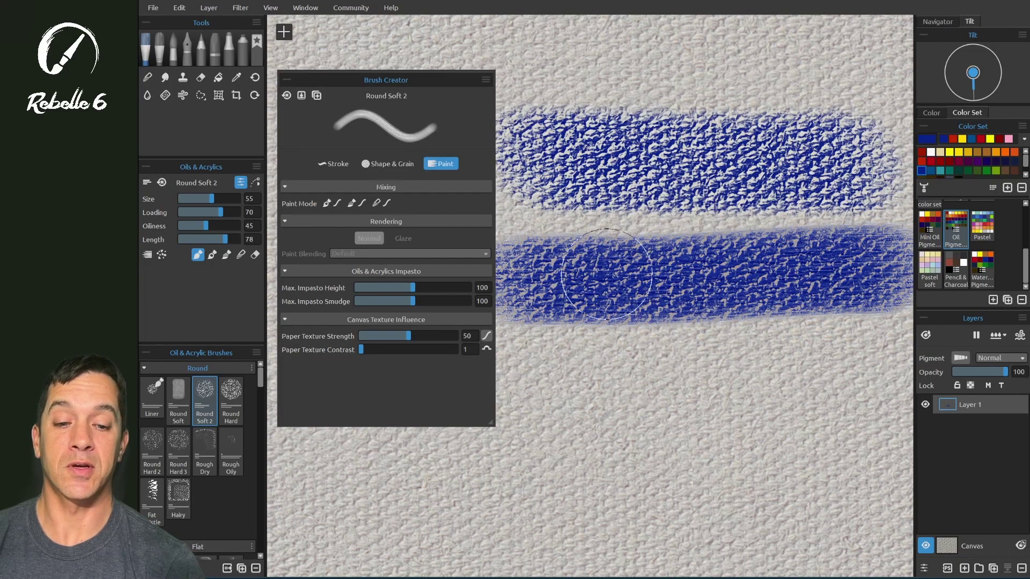
{"action": "left_click", "coordinate": [487, 349]}
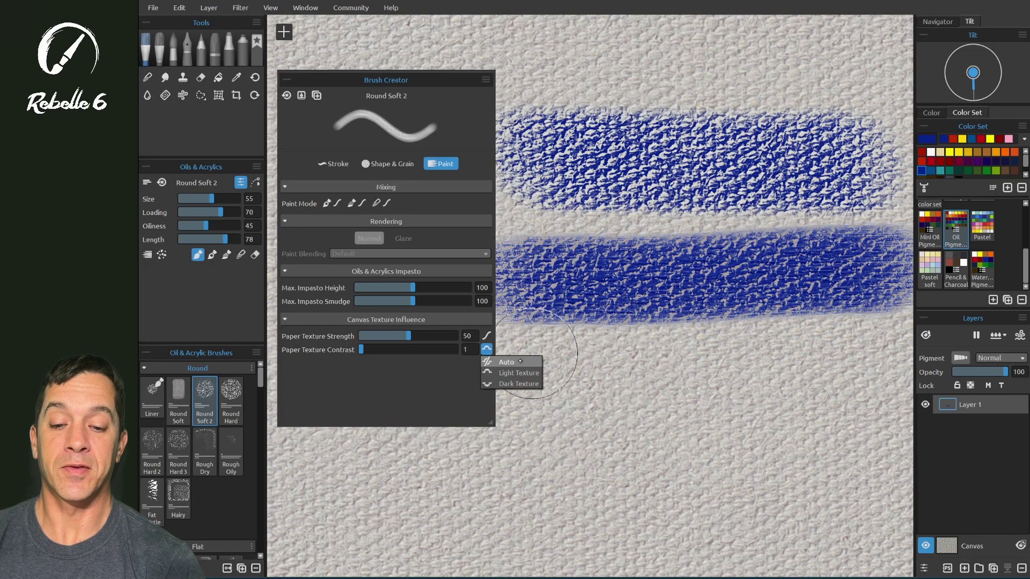
{"action": "left_click", "coordinate": [518, 384]}
{"action": "mouse_move", "coordinate": [523, 383]}
{"action": "left_mouse_down"}
{"action": "mouse_move", "coordinate": [886, 377]}
{"action": "mouse_move", "coordinate": [905, 387]}
{"action": "left_mouse_up"}
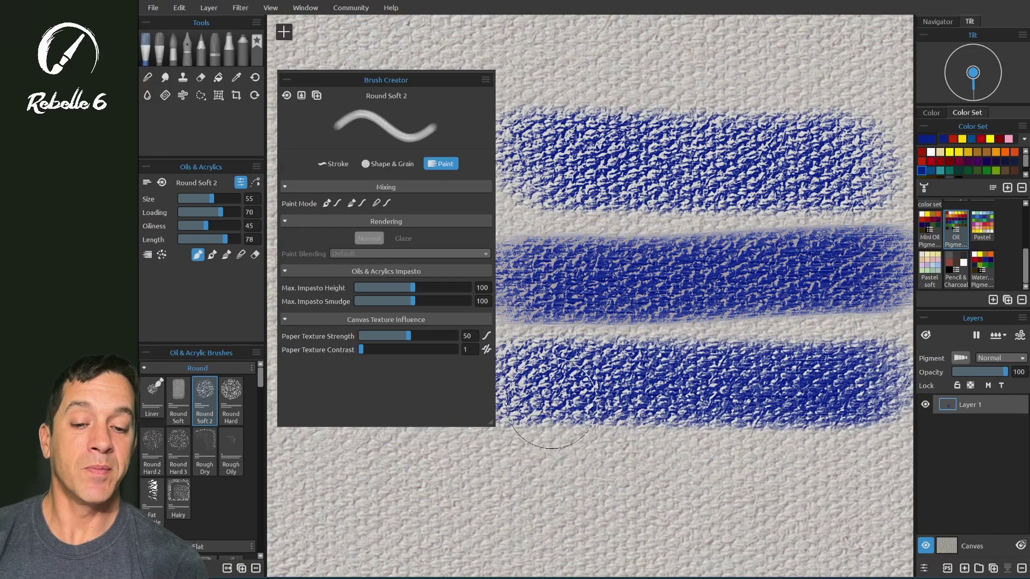
{"action": "key", "text": "Delete"}
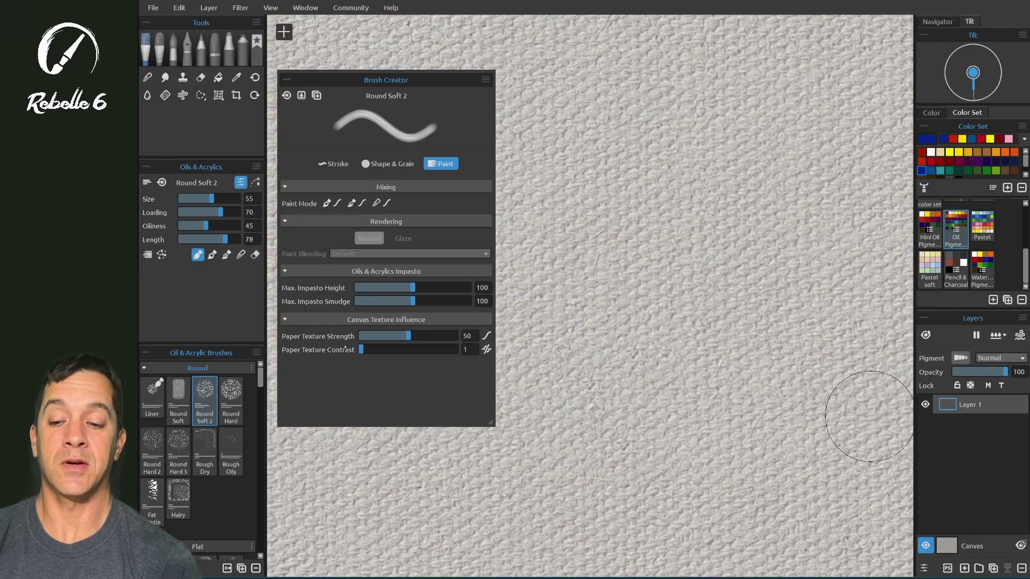
Paint four stacked blue strokes with Paper Texture Contrast at 1, a moderate value, 78 and 100
{"action": "mouse_move", "coordinate": [535, 92]}
{"action": "left_mouse_down"}
{"action": "mouse_move", "coordinate": [574, 105]}
{"action": "mouse_move", "coordinate": [815, 110]}
{"action": "left_mouse_up"}
{"action": "left_click_drag", "start_coordinate": [361, 349], "coordinate": [398, 349]}
{"action": "mouse_move", "coordinate": [579, 210]}
{"action": "left_mouse_down"}
{"action": "mouse_move", "coordinate": [515, 235]}
{"action": "mouse_move", "coordinate": [859, 231]}
{"action": "left_mouse_up"}
{"action": "left_click", "coordinate": [427, 349]}
{"action": "left_click_drag", "start_coordinate": [430, 349], "coordinate": [435, 349]}
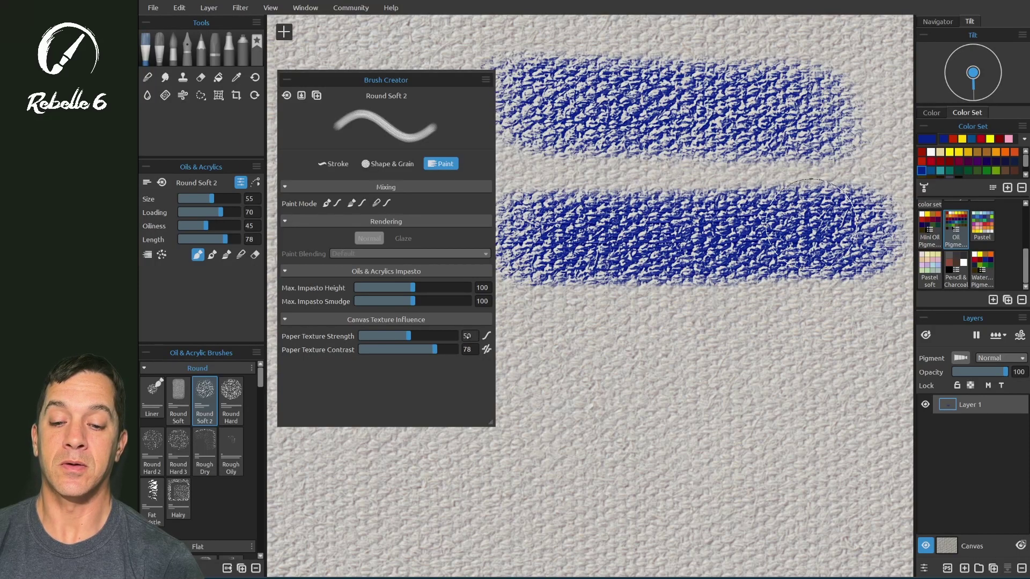
{"action": "left_click_drag", "start_coordinate": [524, 361], "coordinate": [912, 354]}
{"action": "left_click_drag", "start_coordinate": [435, 349], "coordinate": [456, 349]}
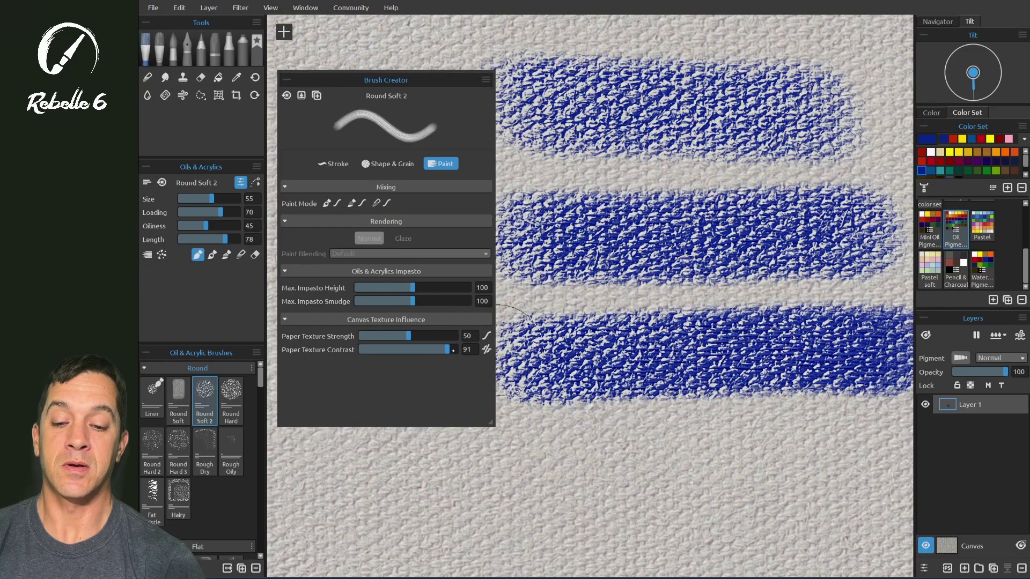
{"action": "left_click_drag", "start_coordinate": [490, 499], "coordinate": [911, 486]}
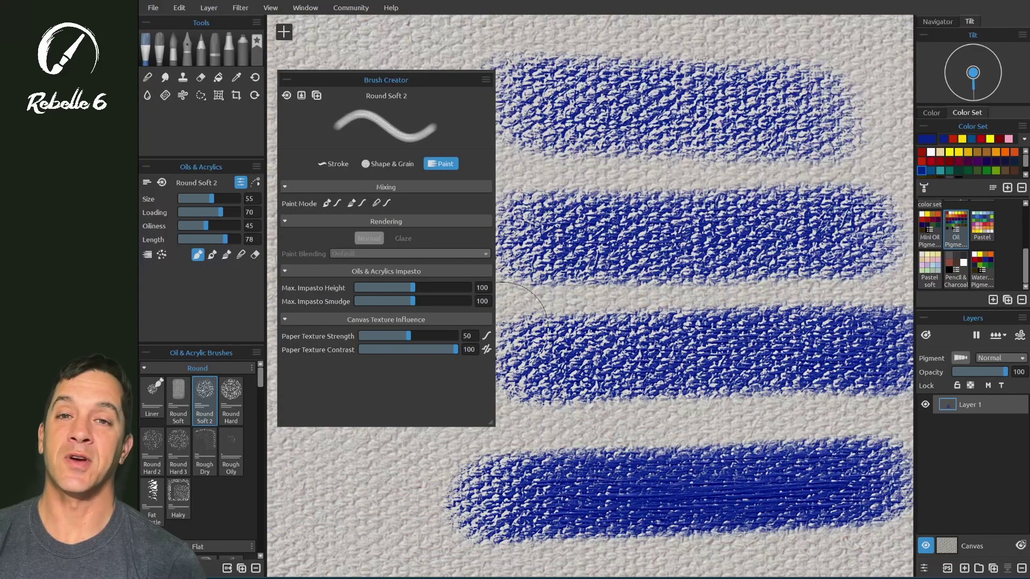